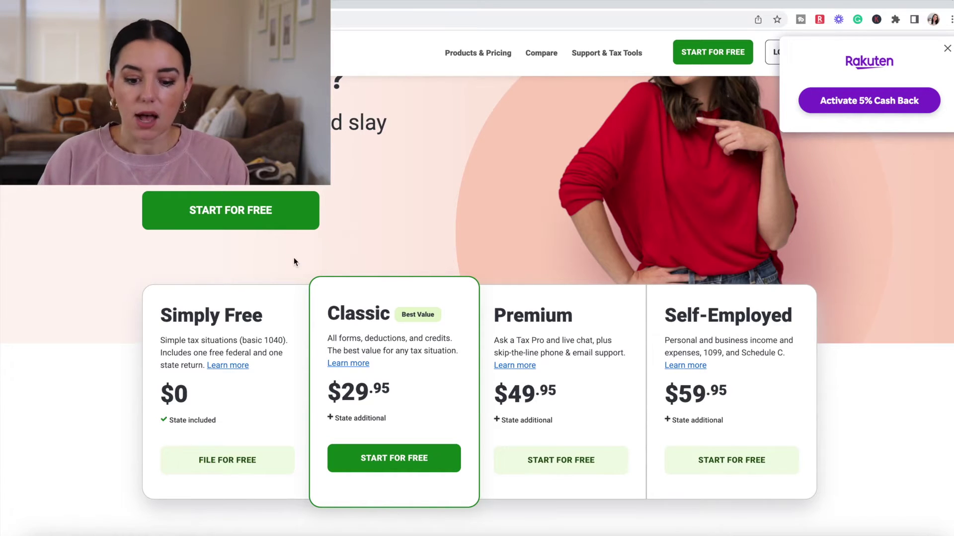
# Step: Check the price of adding a state return, then dismiss the pricing notice
pyautogui.scroll(-2, 289, 295)
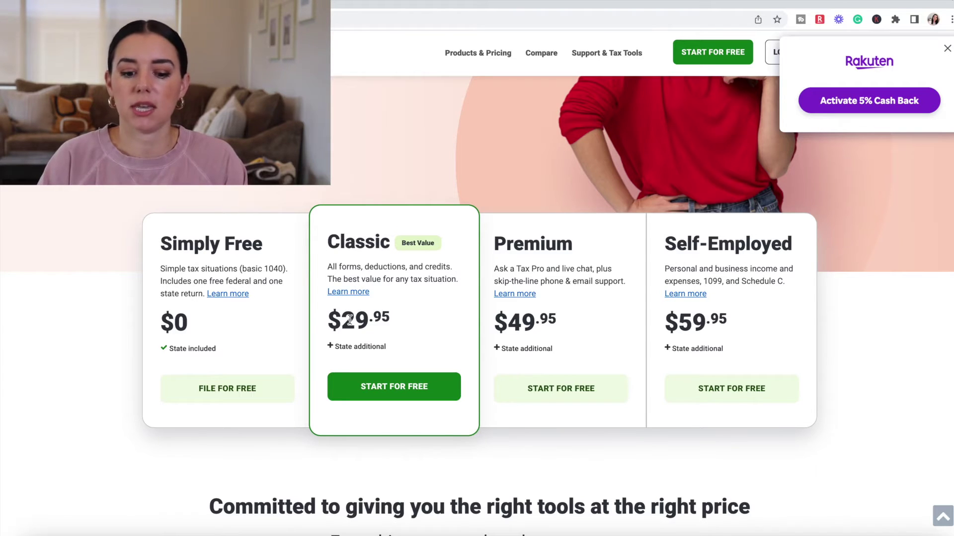
pyautogui.click(371, 346)
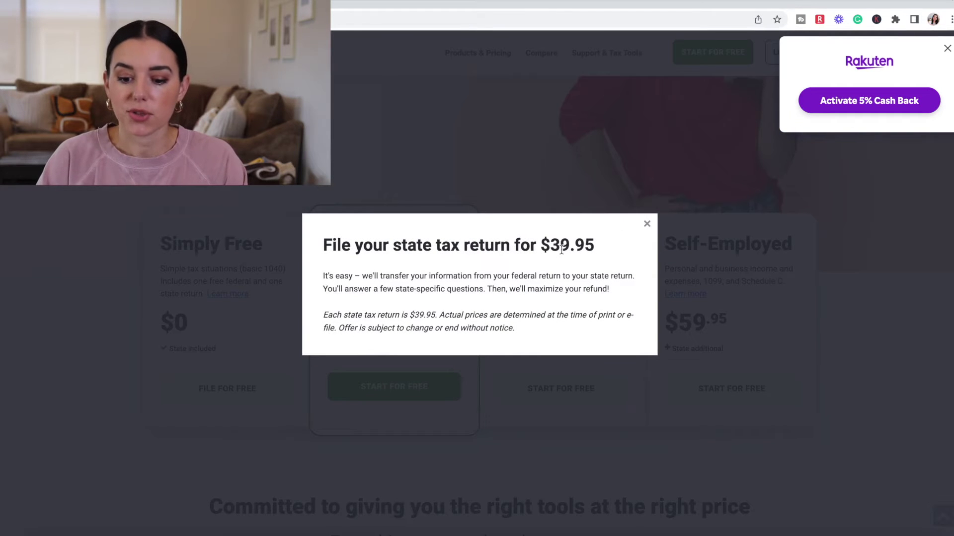
pyautogui.click(647, 225)
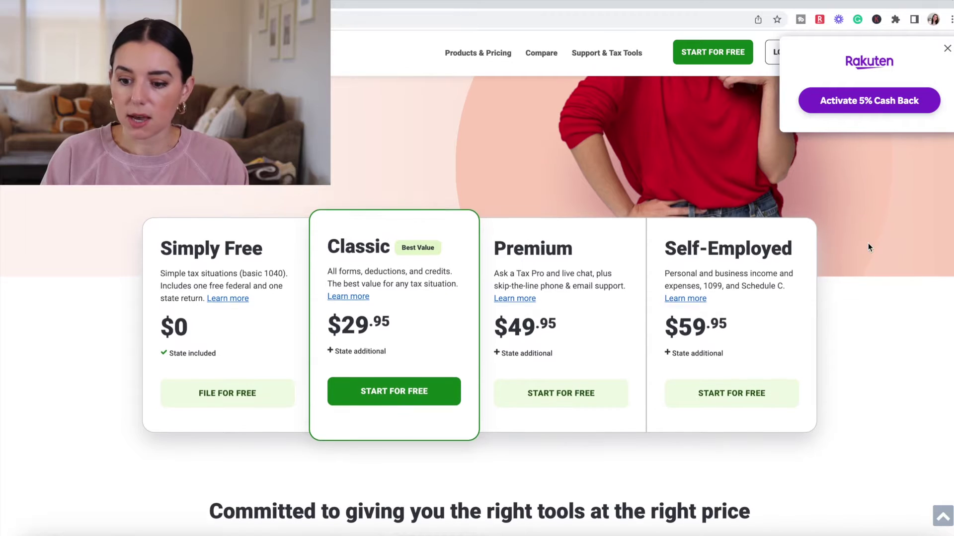
# Step: Continue the unfinished 2022 tax return from the My Account console
pyautogui.scroll(1, 869, 242)
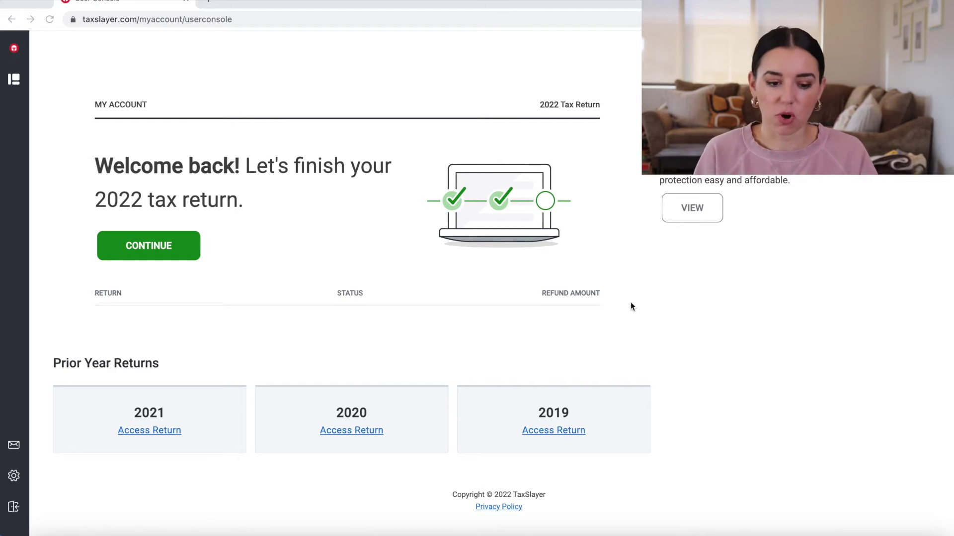
pyautogui.click(271, 251)
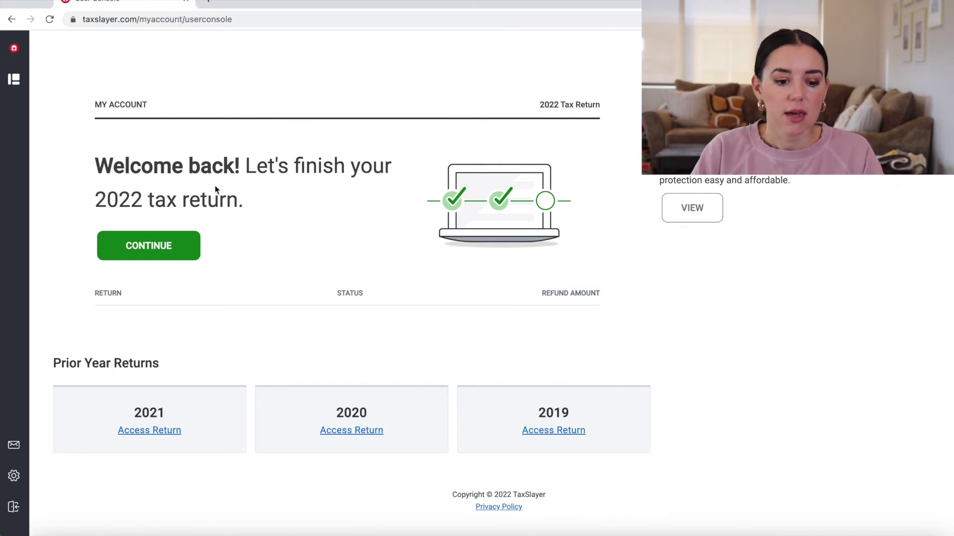
pyautogui.click(150, 257)
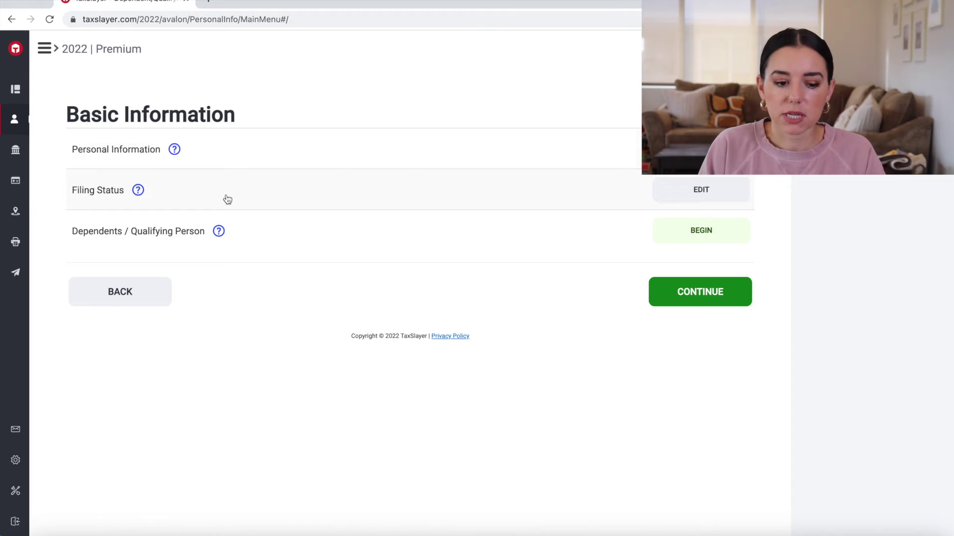
# Step: Review the taxpayer and spouse General Information, then finish Basic Information to reach Income
pyautogui.click(701, 150)
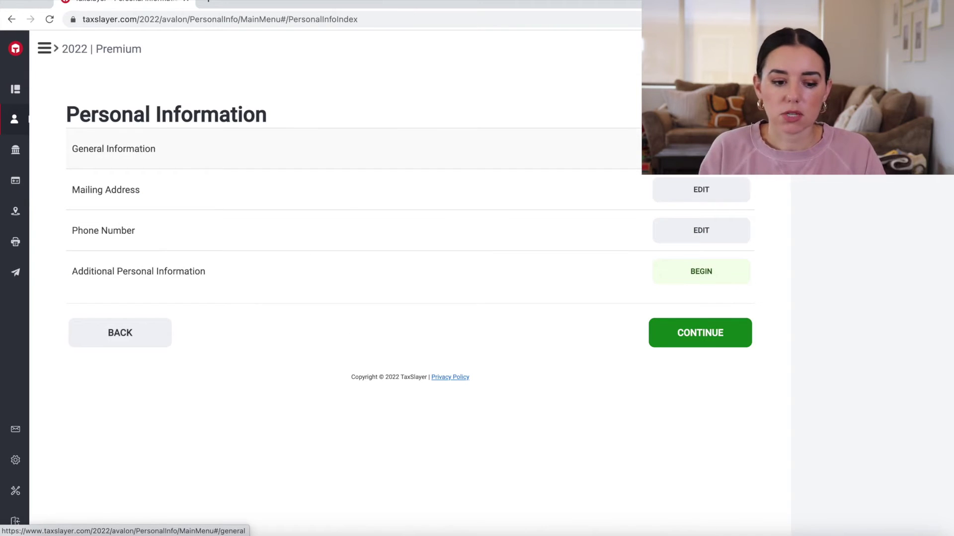
pyautogui.click(701, 149)
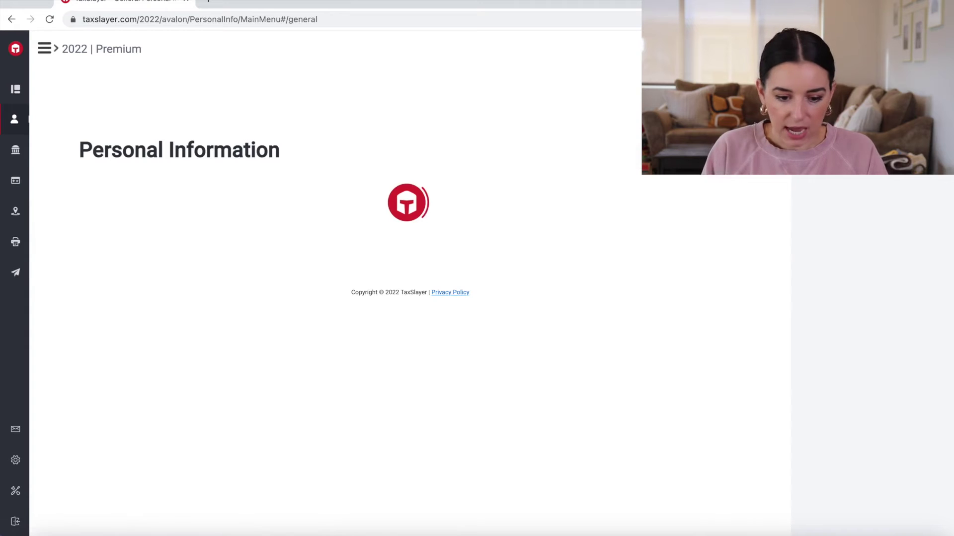
pyautogui.scroll(-6, 481, 271)
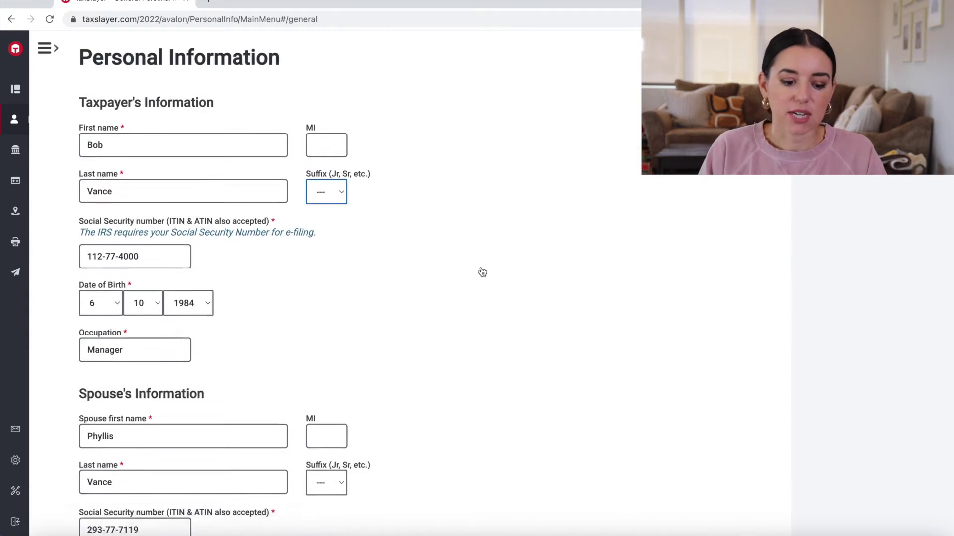
pyautogui.scroll(-1, 481, 266)
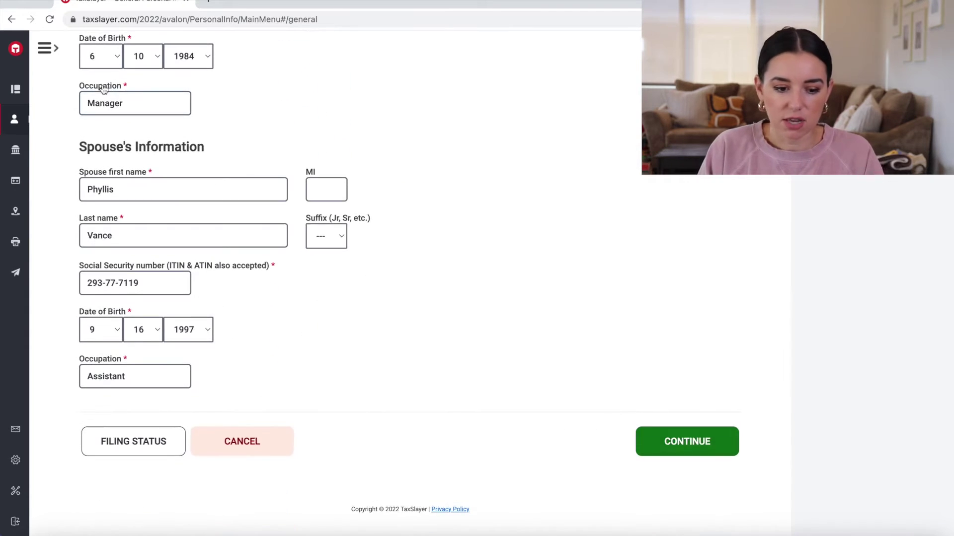
pyautogui.click(708, 440)
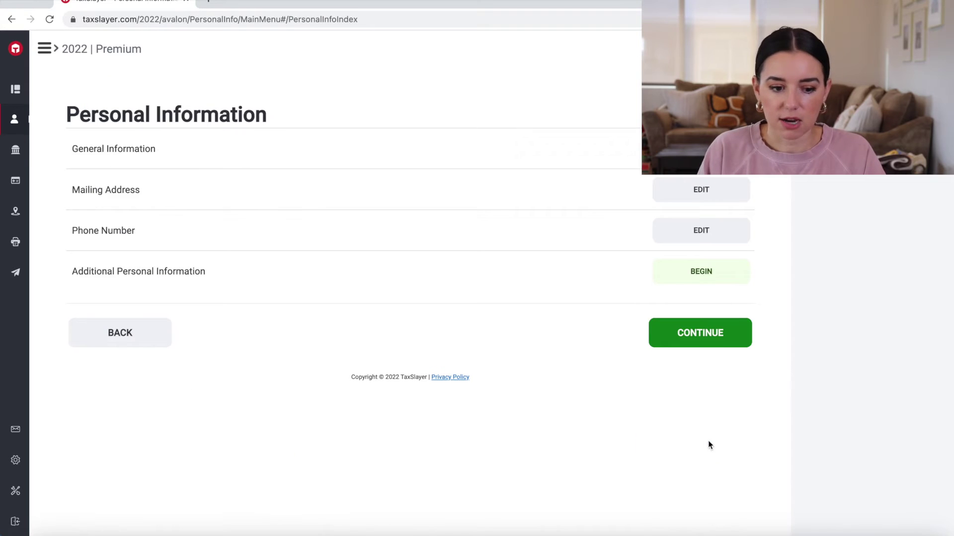
pyautogui.click(688, 342)
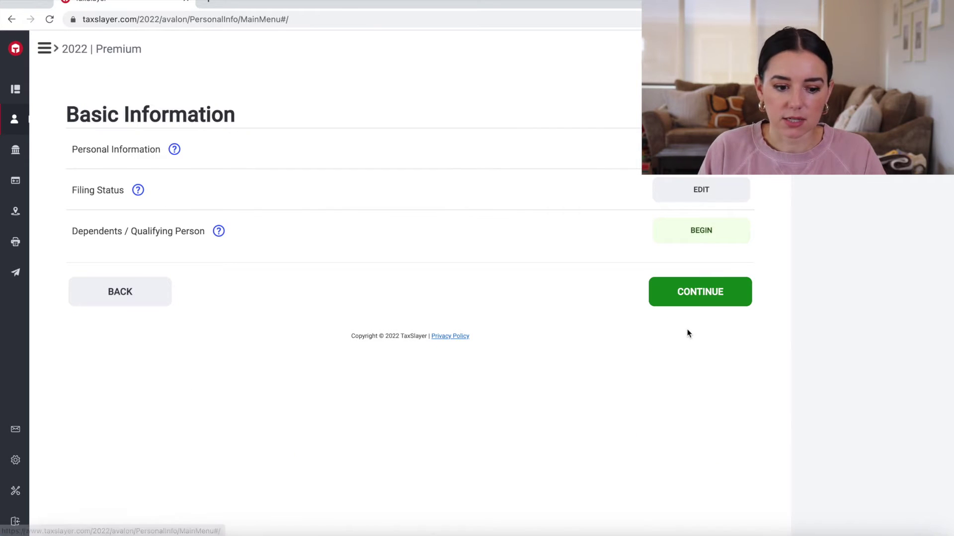
pyautogui.click(693, 301)
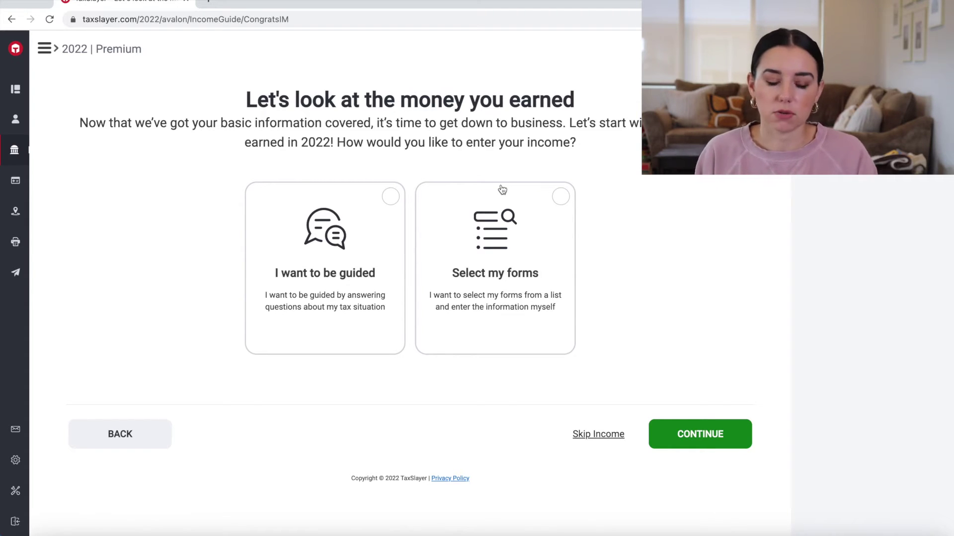
# Step: Pick the guided income interview and answer Yes to having W-2s
pyautogui.click(382, 240)
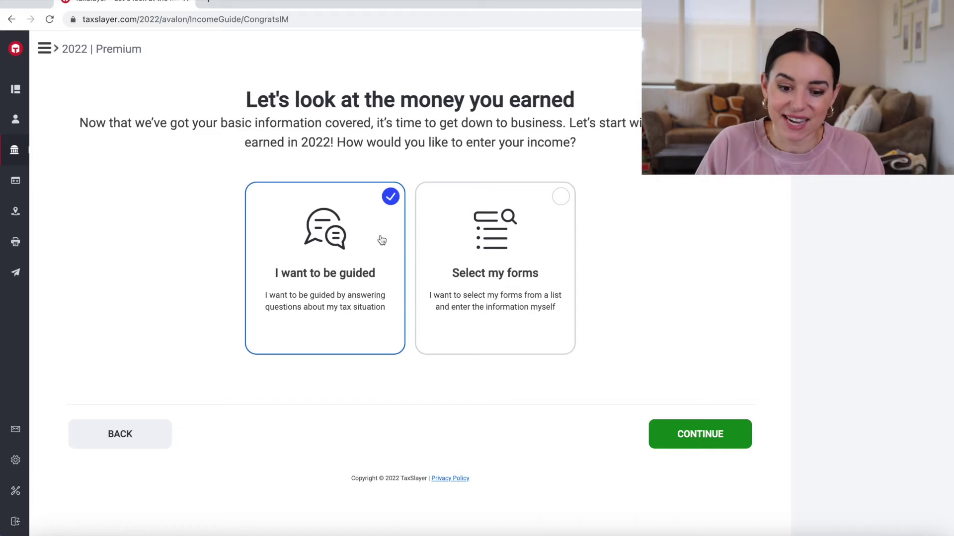
pyautogui.click(695, 443)
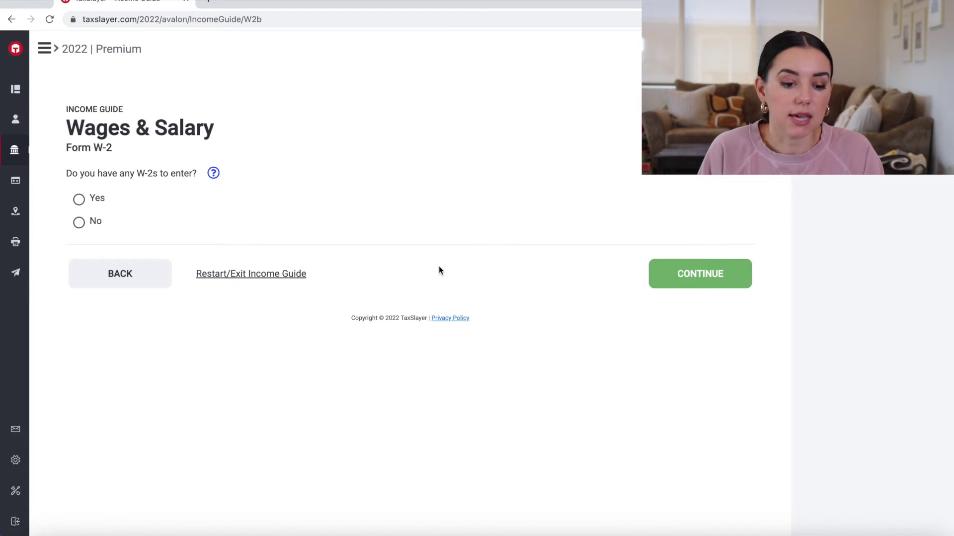
pyautogui.click(79, 199)
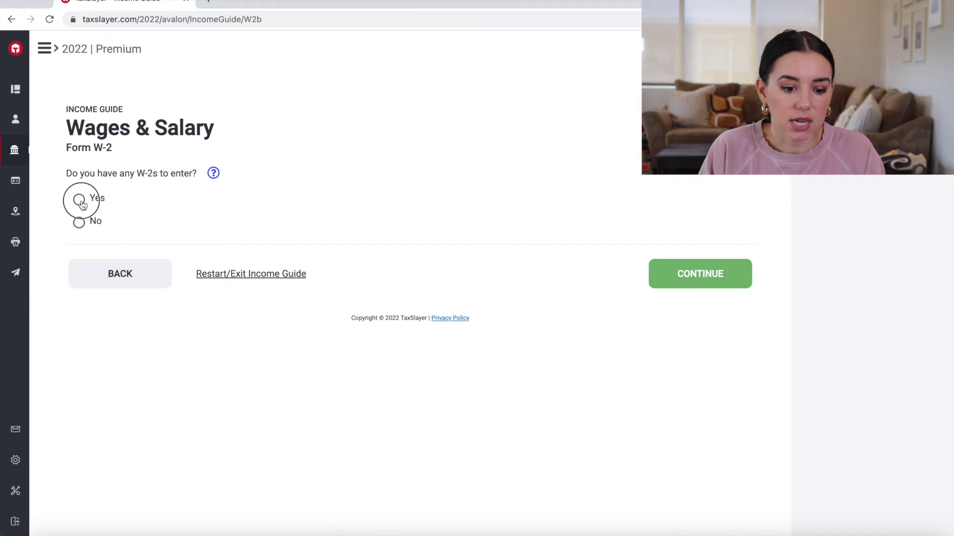
pyautogui.click(693, 265)
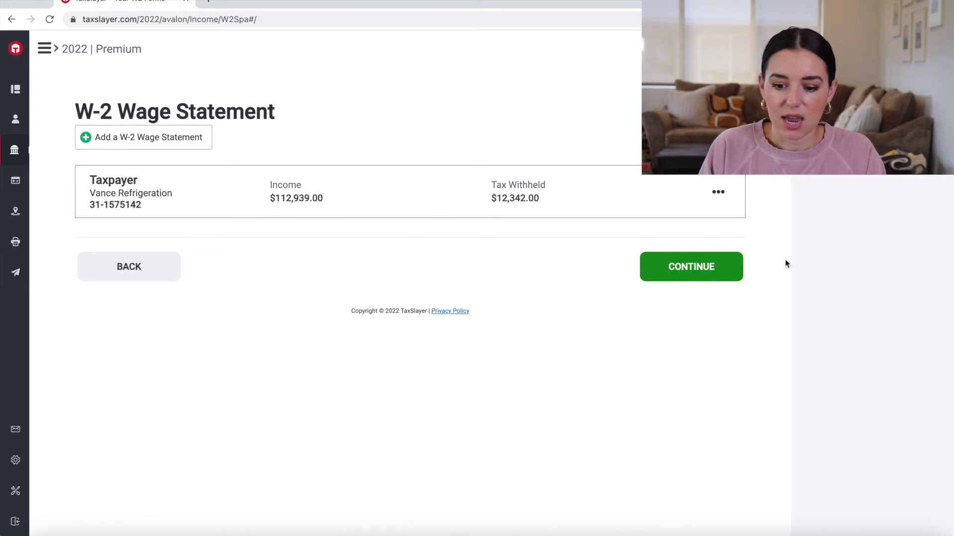
# Step: Cancel adding a new W-2 and open the existing W-2 for editing instead
pyautogui.click(138, 136)
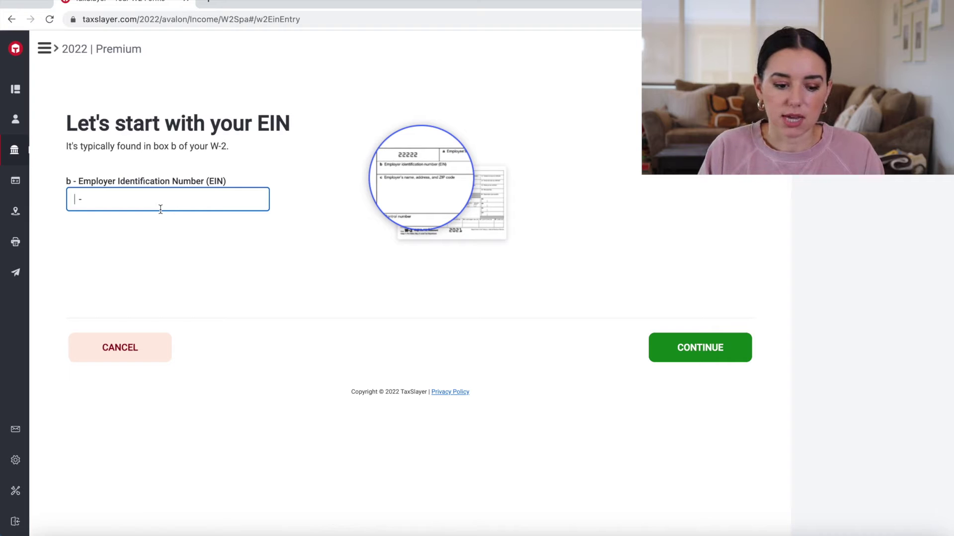
pyautogui.click(129, 348)
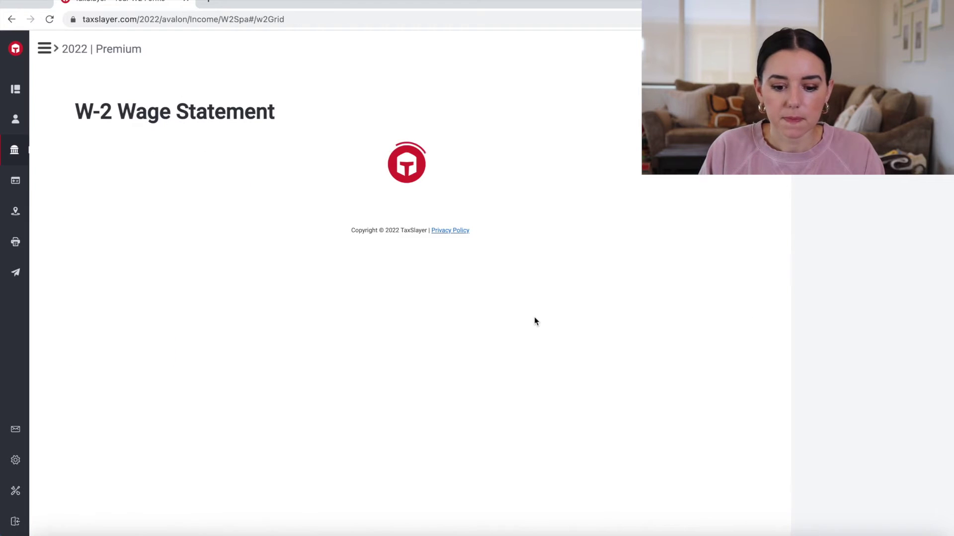
pyautogui.click(718, 193)
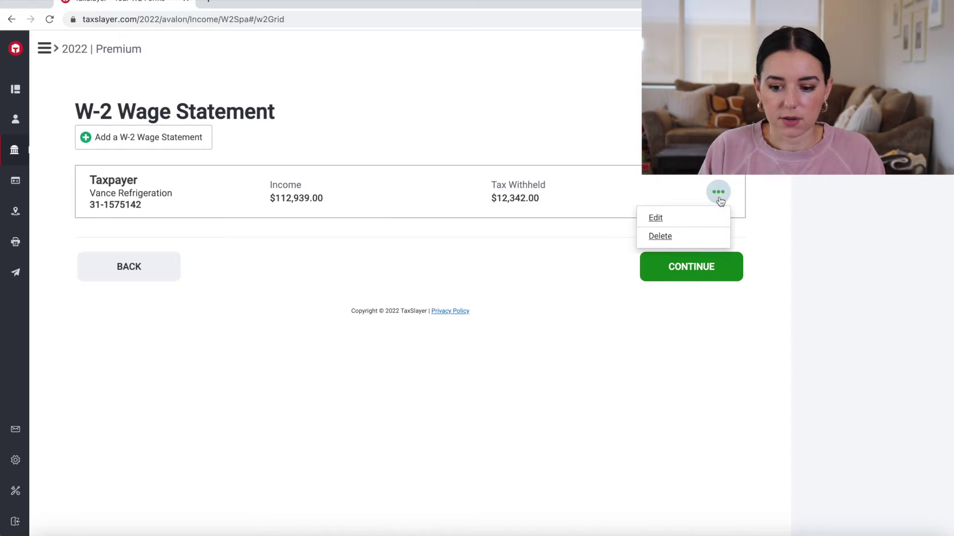
pyautogui.click(683, 221)
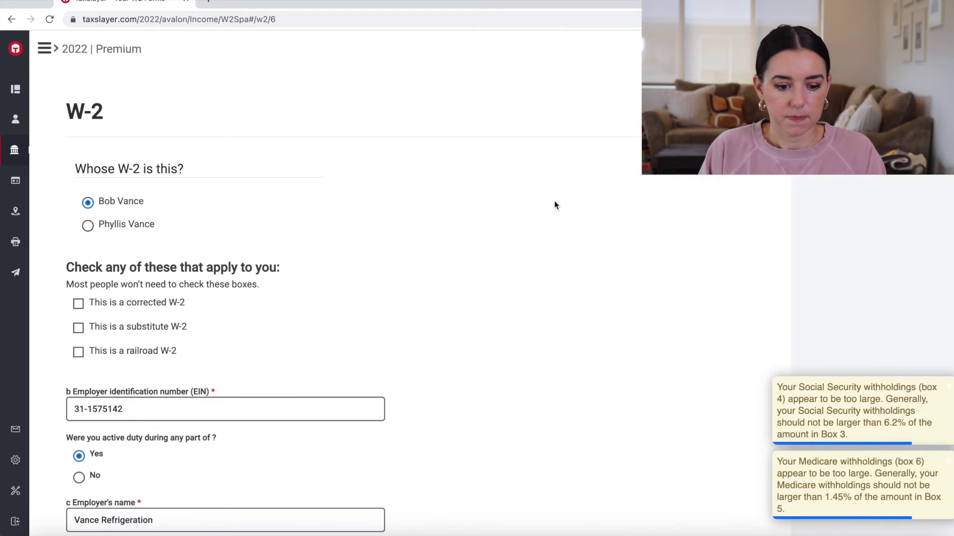
# Step: Change the W-2's Box 2 federal tax withheld to 11,283
pyautogui.scroll(-9, 555, 205)
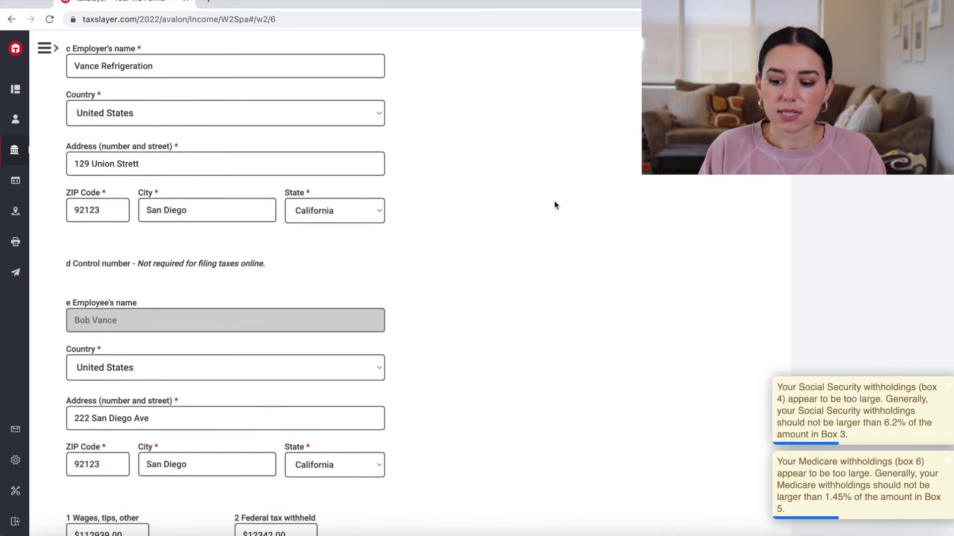
pyautogui.scroll(-1, 555, 205)
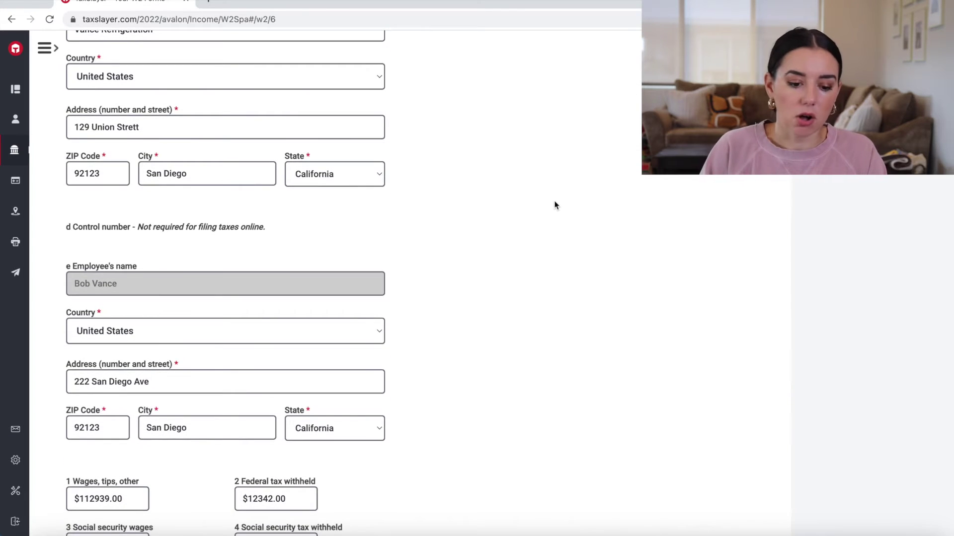
pyautogui.scroll(-8, 555, 205)
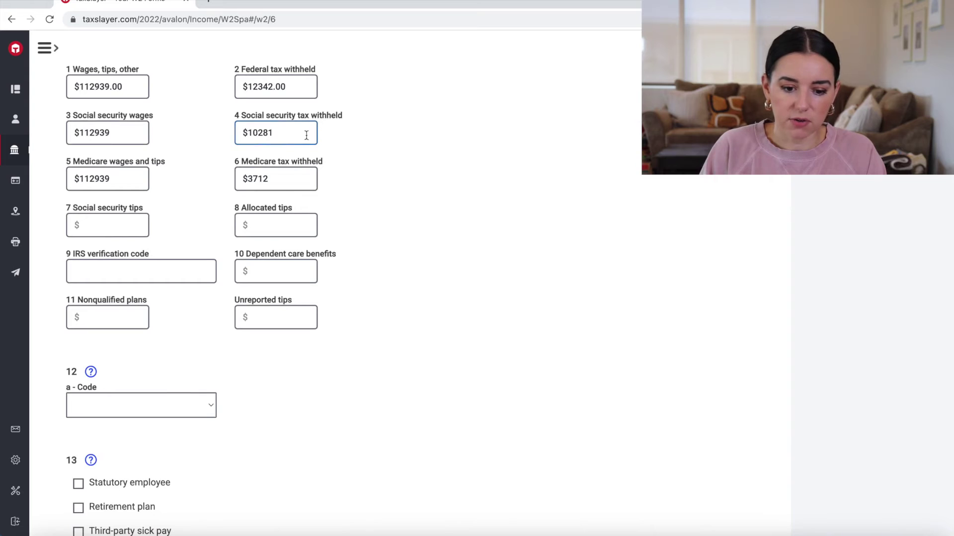
pyautogui.tripleClick(301, 128)
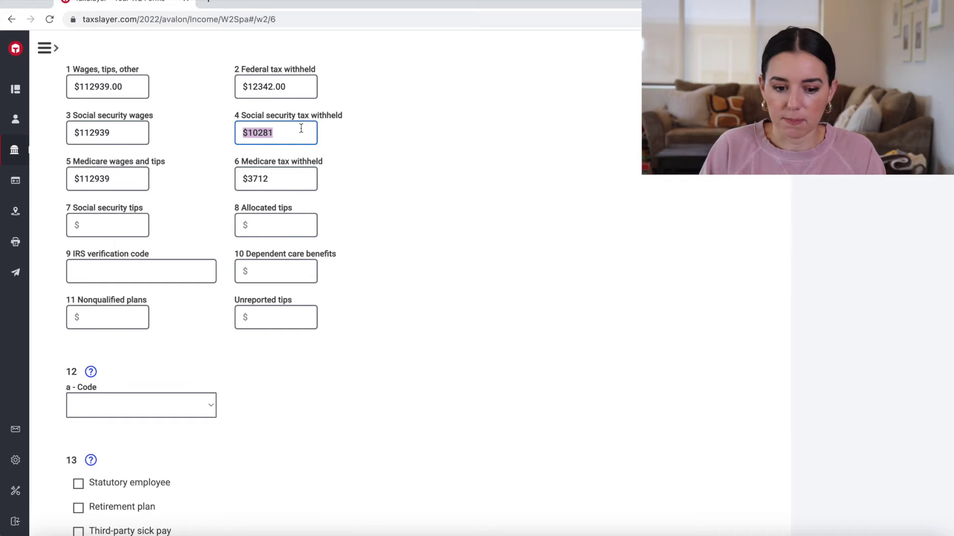
pyautogui.tripleClick(279, 85)
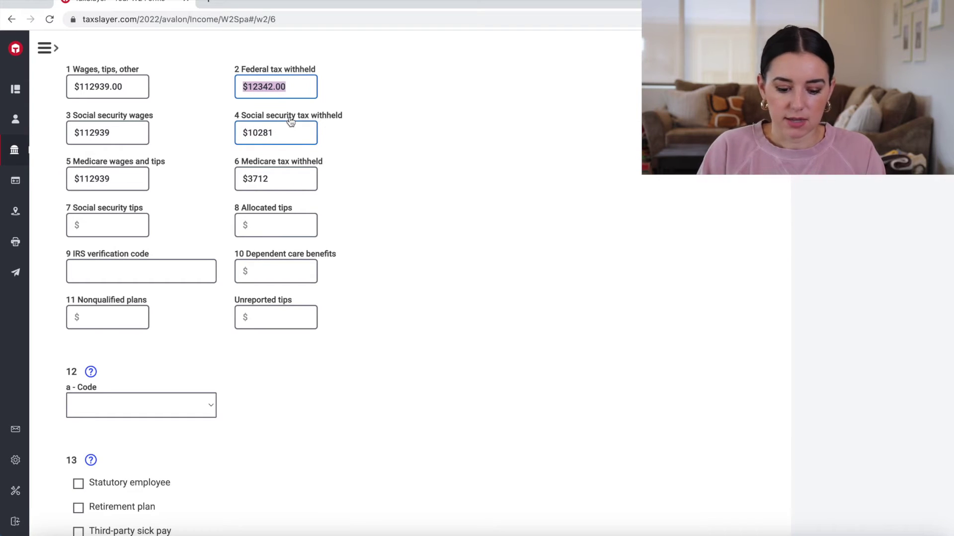
pyautogui.write('11283')
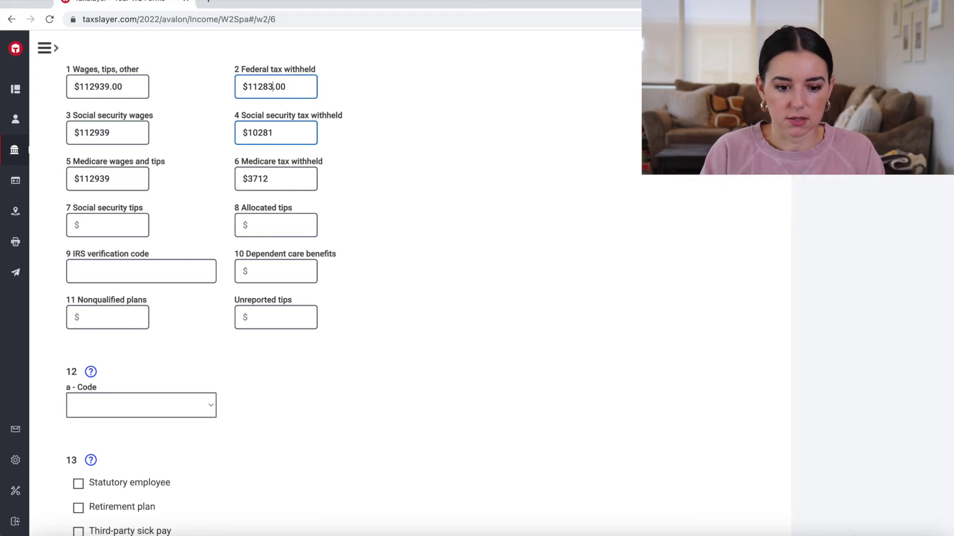
pyautogui.click(464, 180)
# Step: Correct the Box 4 Social Security tax withheld amount and save the W-2
pyautogui.click(272, 139)
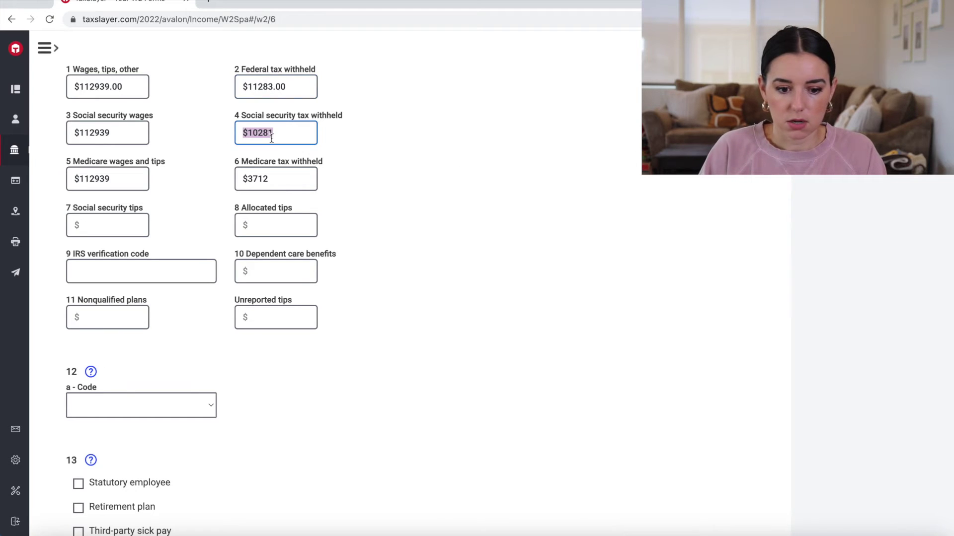
pyautogui.write('918')
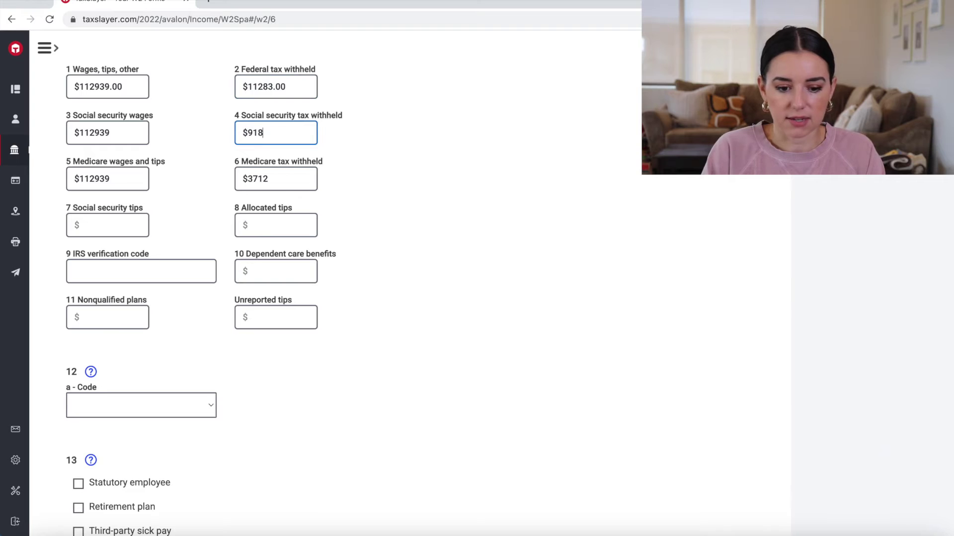
pyautogui.write('23')
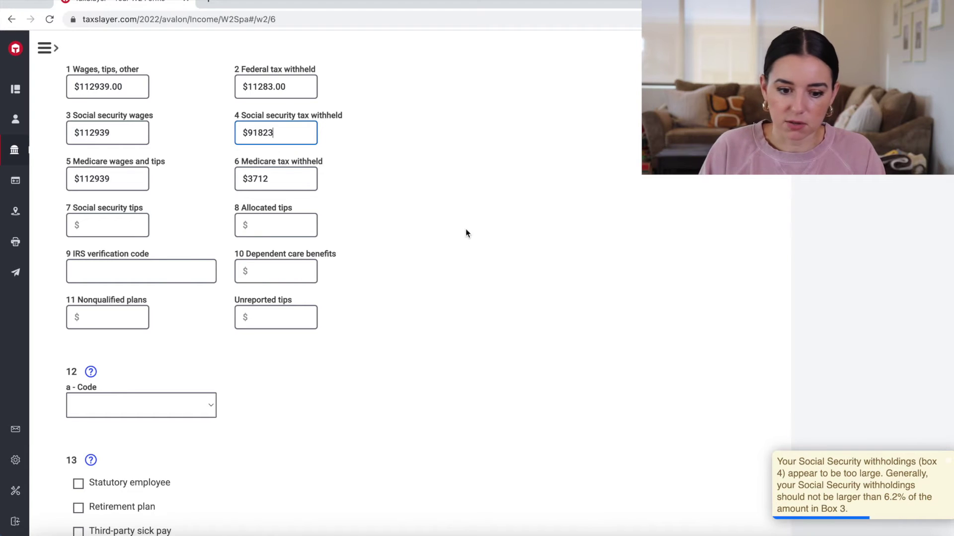
pyautogui.click(253, 132)
pyautogui.press('BackSpace')
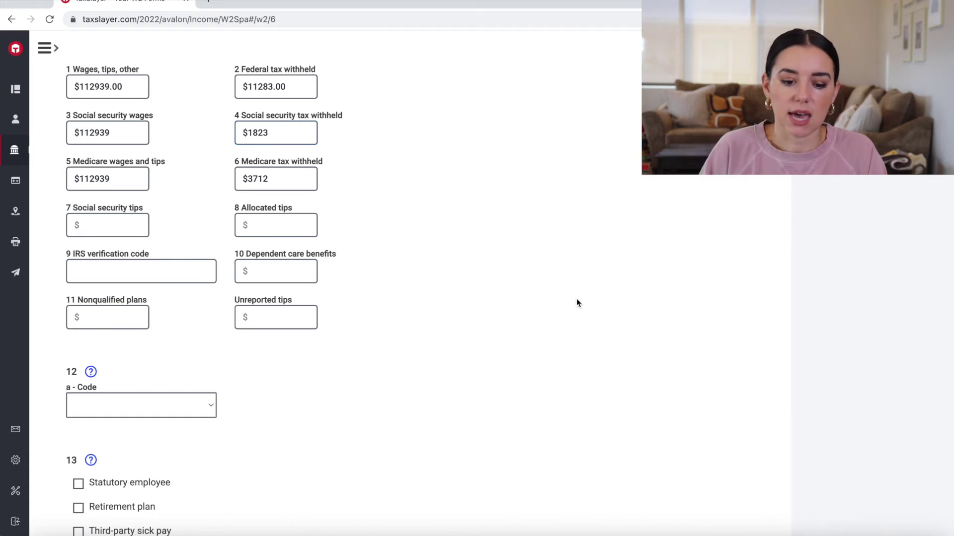
pyautogui.scroll(-1, 860, 439)
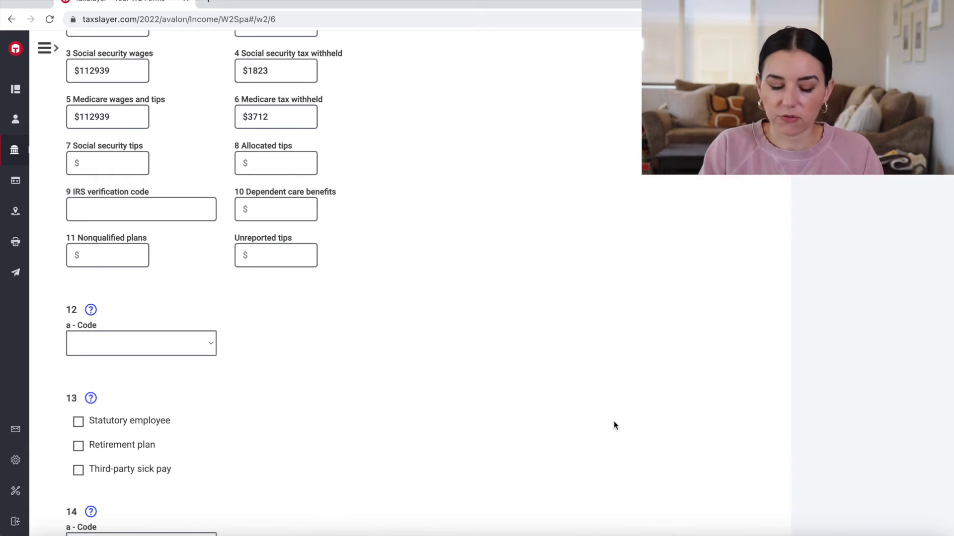
pyautogui.scroll(-10, 613, 421)
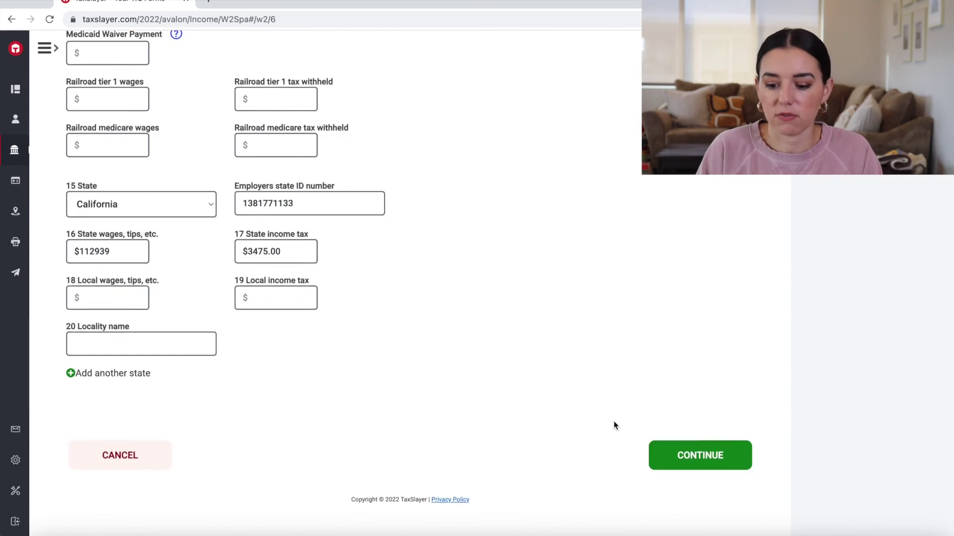
pyautogui.click(699, 470)
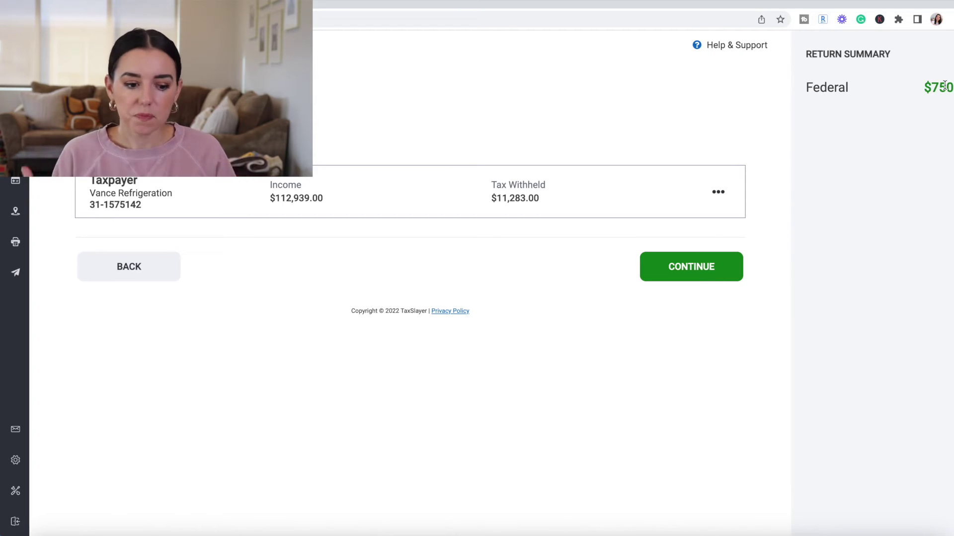
# Step: Answer No to 2021 state or local refunds and Yes to interest or dividend income
pyautogui.click(694, 275)
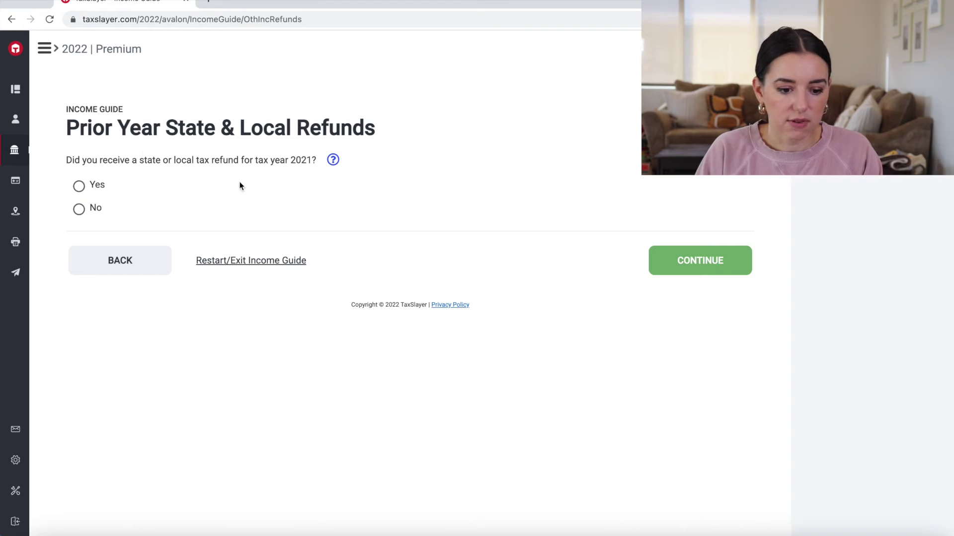
pyautogui.click(79, 210)
pyautogui.click(725, 273)
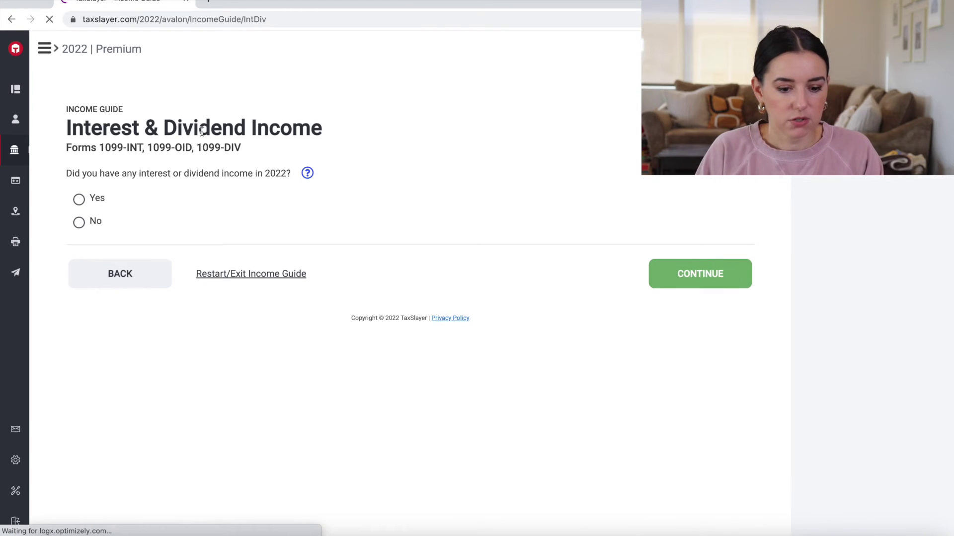
pyautogui.click(79, 200)
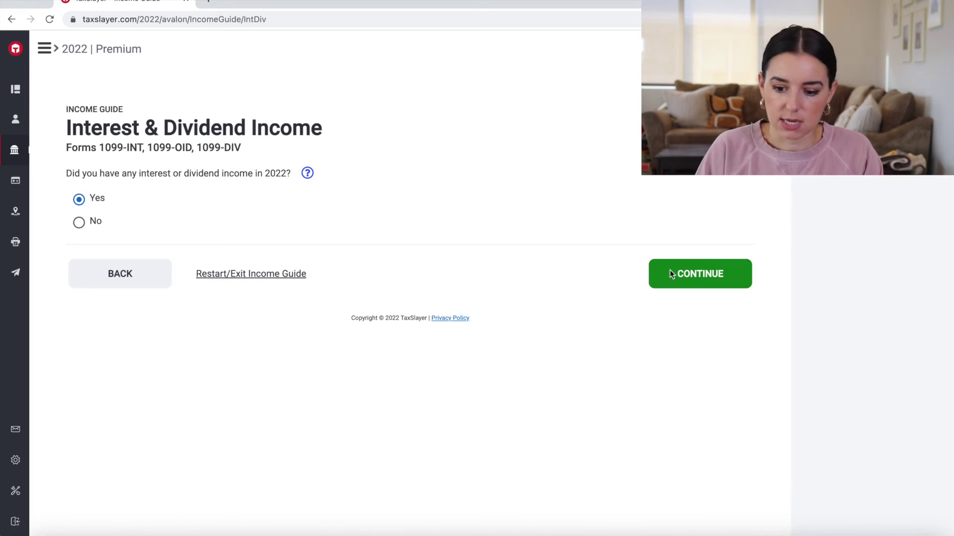
pyautogui.click(705, 283)
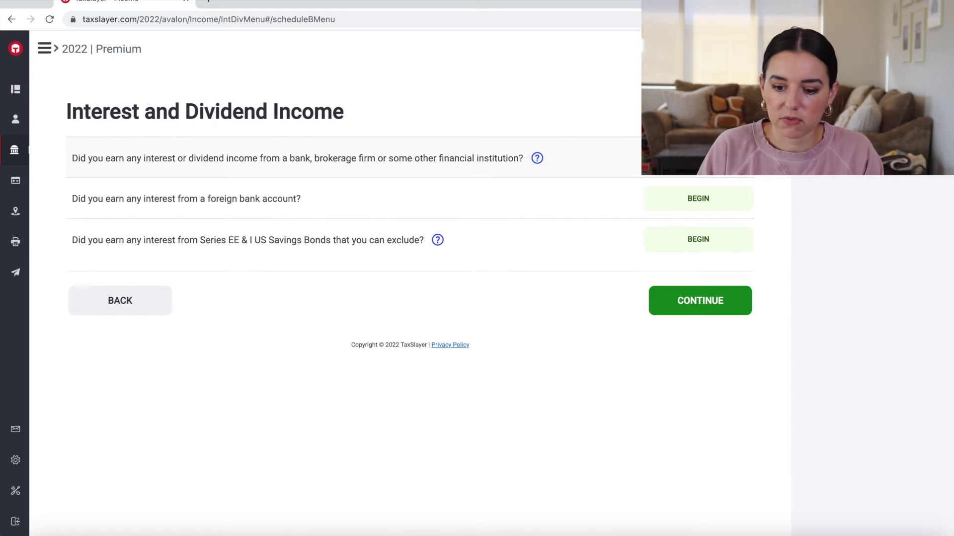
# Step: Review the Ally Bank 1099-INT interest entry and save it back to the Schedule B list
pyautogui.click(698, 158)
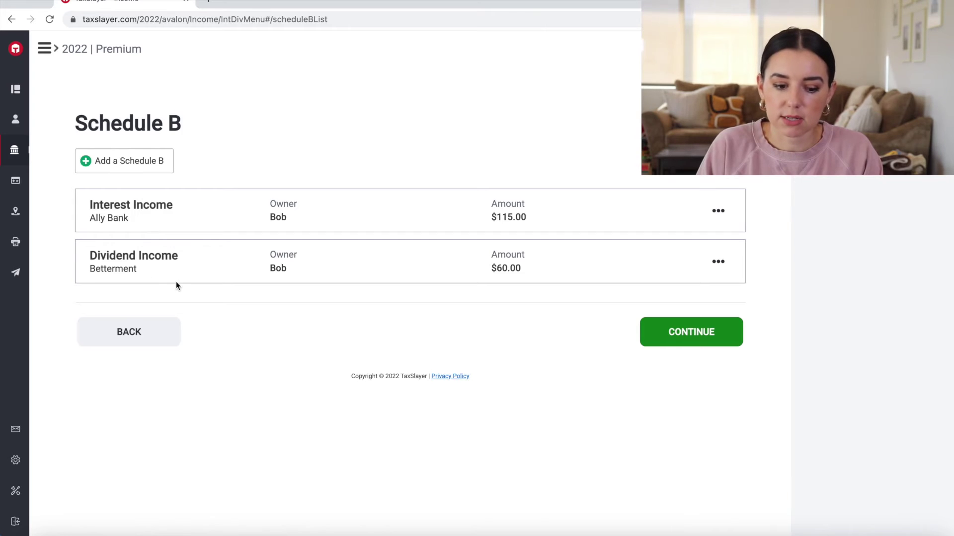
pyautogui.click(724, 215)
pyautogui.click(654, 238)
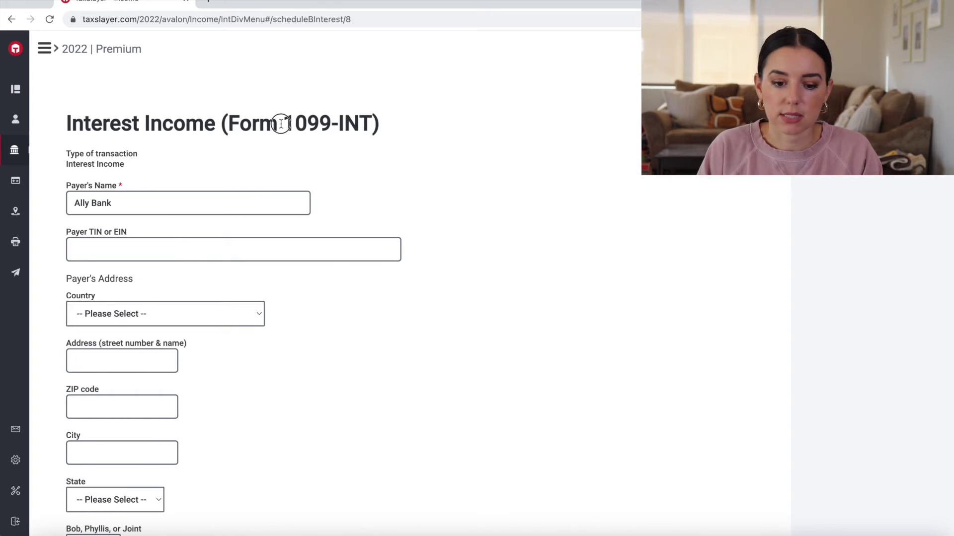
pyautogui.moveTo(281, 124); pyautogui.dragTo(376, 126)
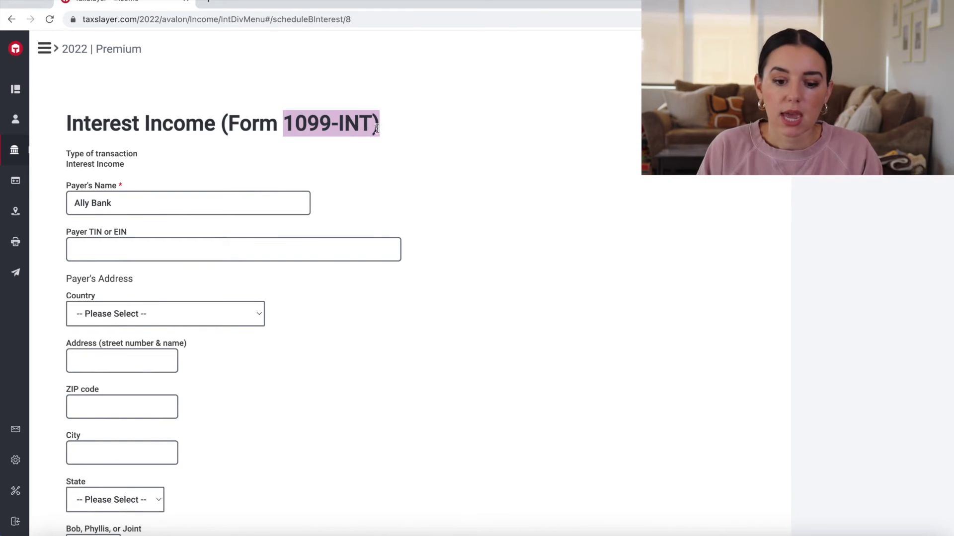
pyautogui.click(454, 186)
pyautogui.scroll(-3, 456, 187)
pyautogui.scroll(-8, 457, 186)
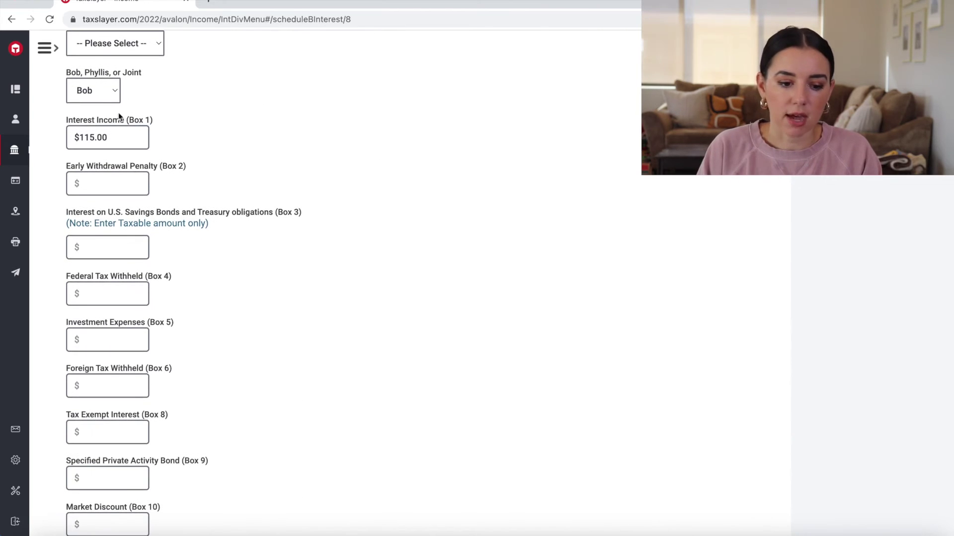
pyautogui.scroll(-15, 255, 174)
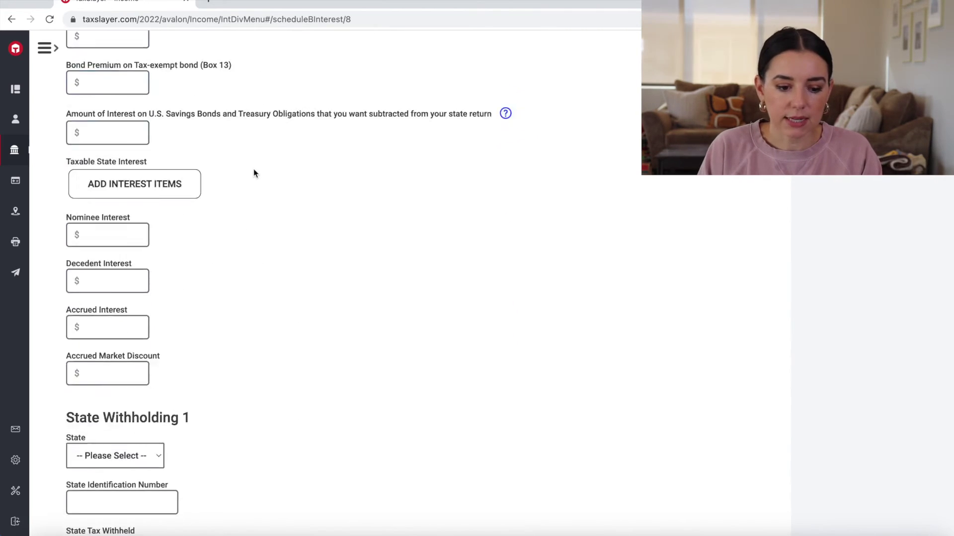
pyautogui.scroll(-4, 255, 173)
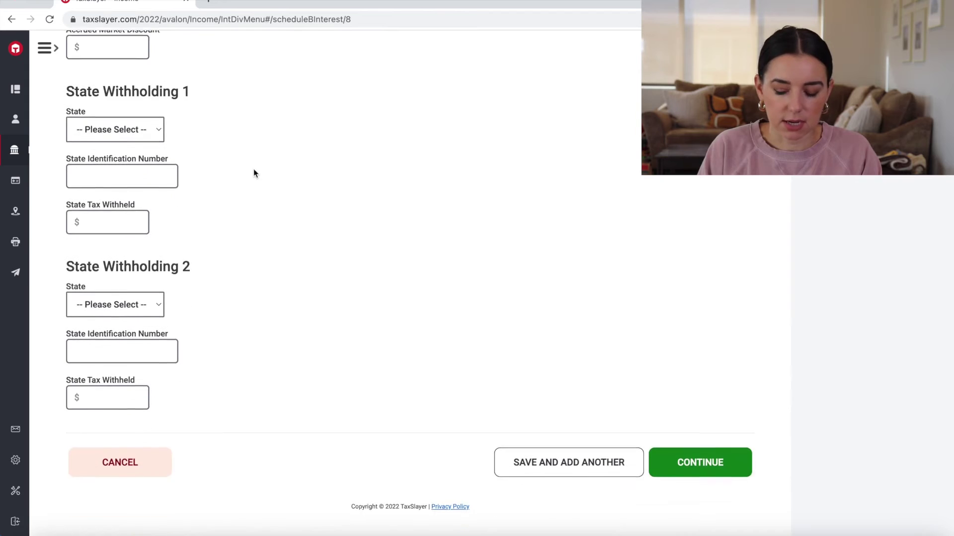
pyautogui.click(723, 467)
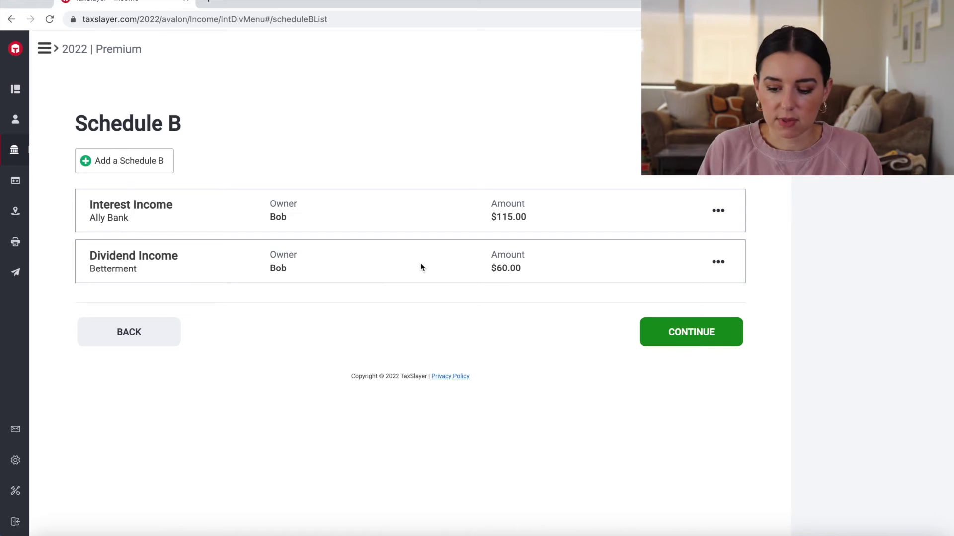
# Step: Finish interest and dividends, then answer No to retirement distributions, deferred 2021 retirement income and Social Security
pyautogui.click(709, 342)
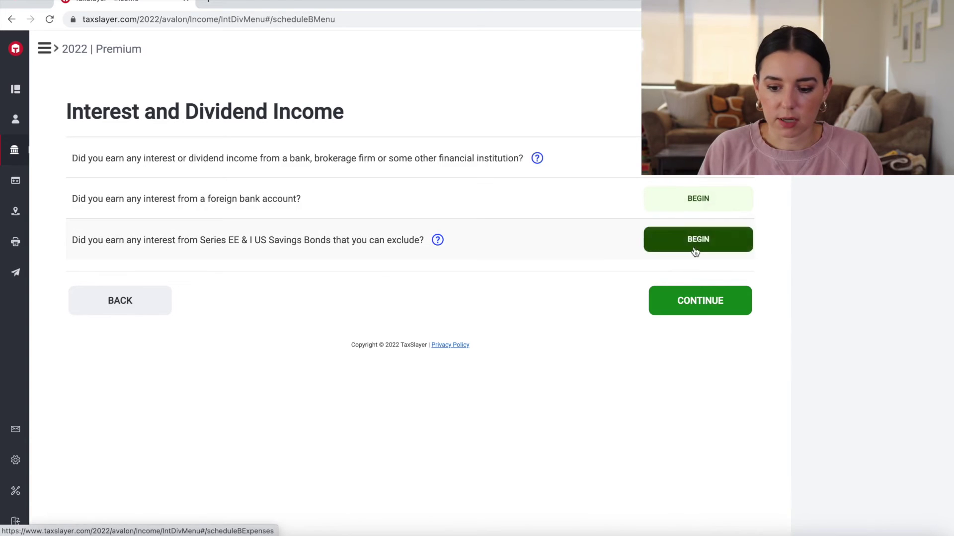
pyautogui.click(693, 297)
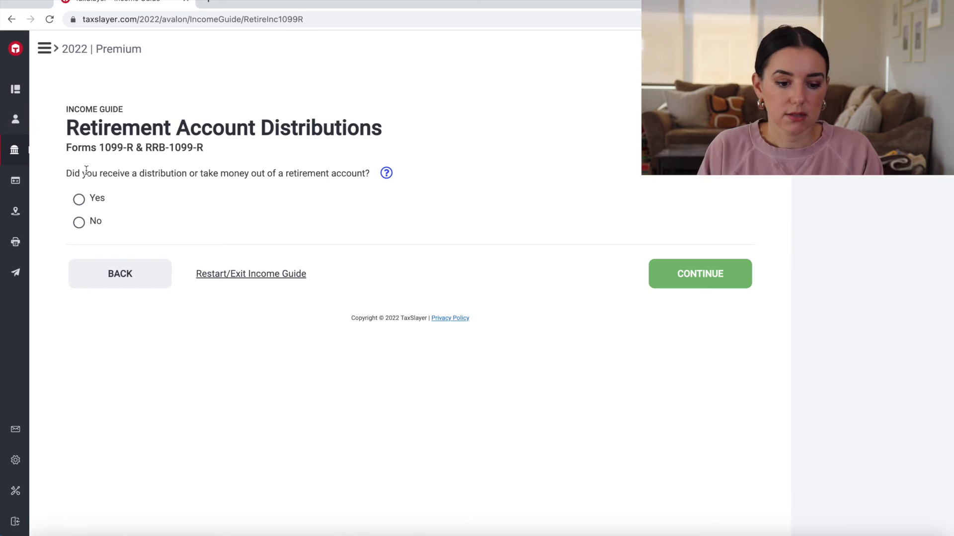
pyautogui.click(80, 226)
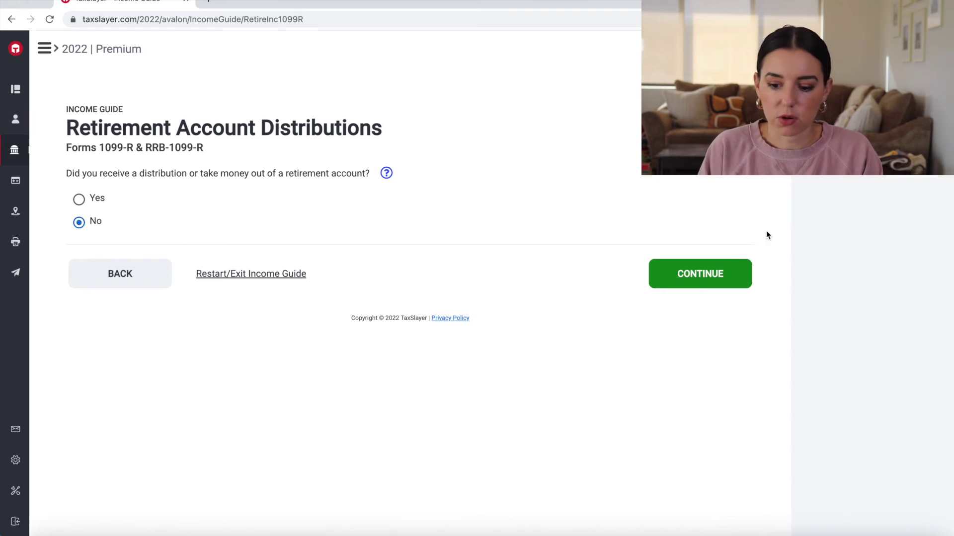
pyautogui.click(715, 281)
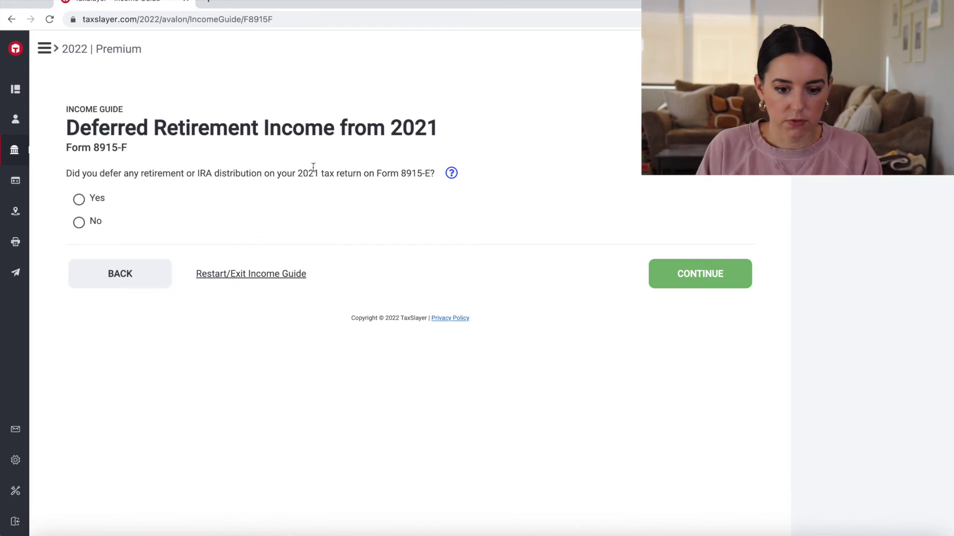
pyautogui.click(79, 223)
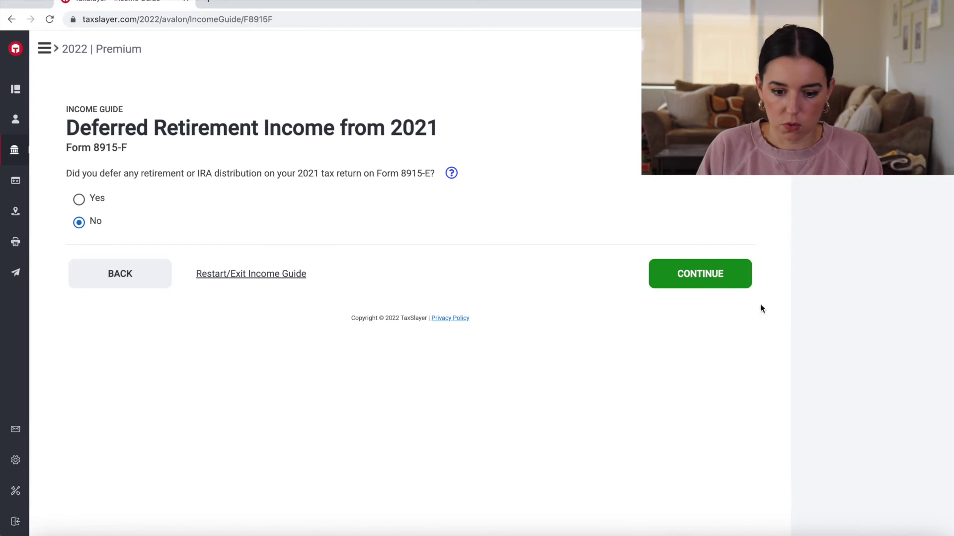
pyautogui.click(726, 285)
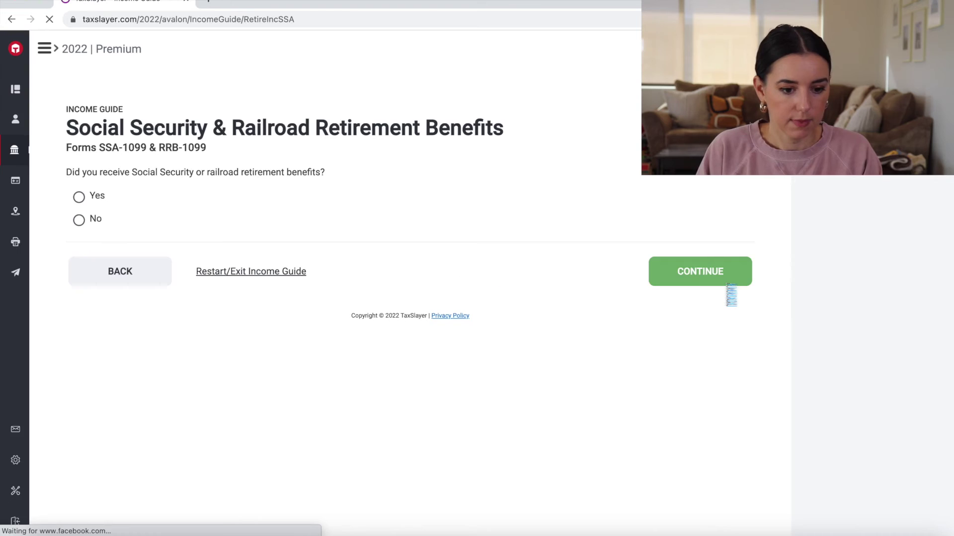
pyautogui.click(82, 225)
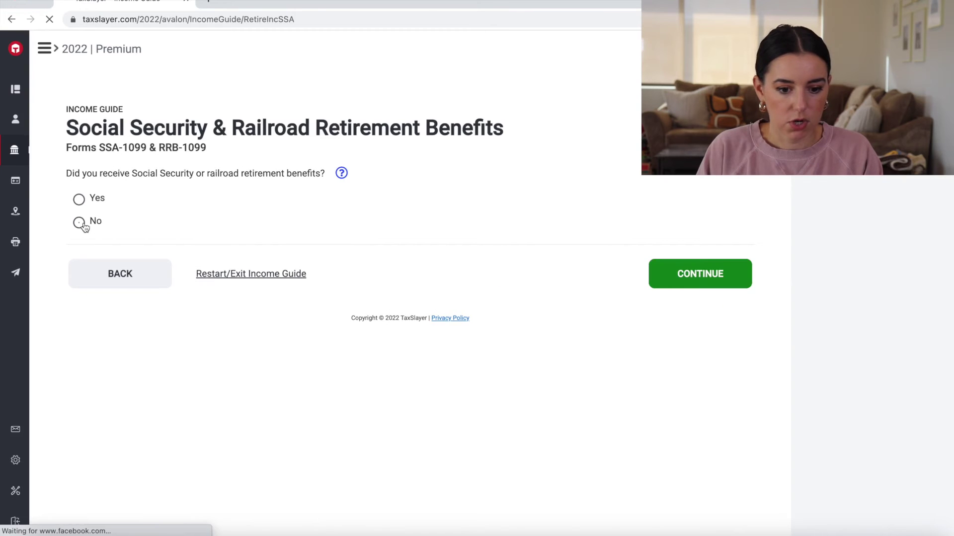
pyautogui.click(725, 276)
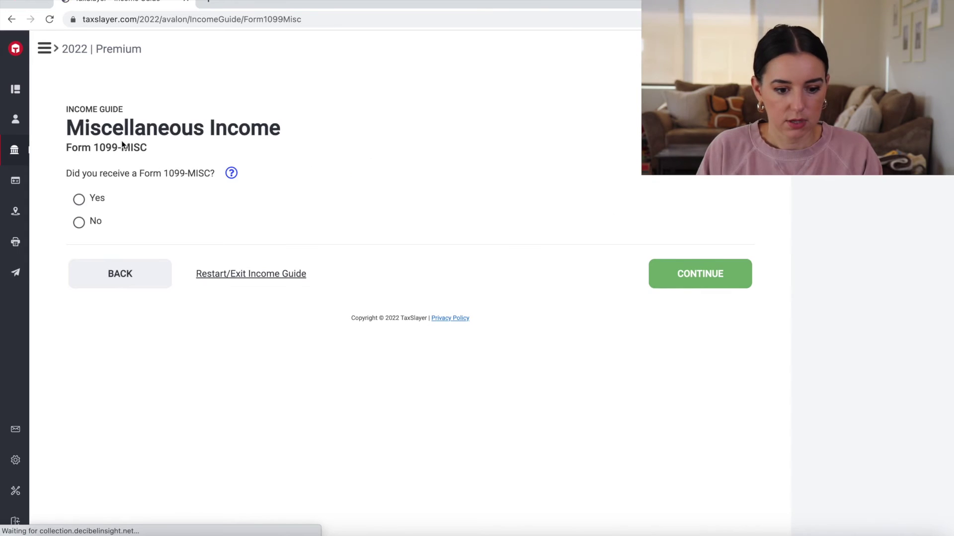
# Step: Answer No to Form 1099-MISC, Form 1099-NEC and business income
pyautogui.click(79, 222)
pyautogui.click(697, 275)
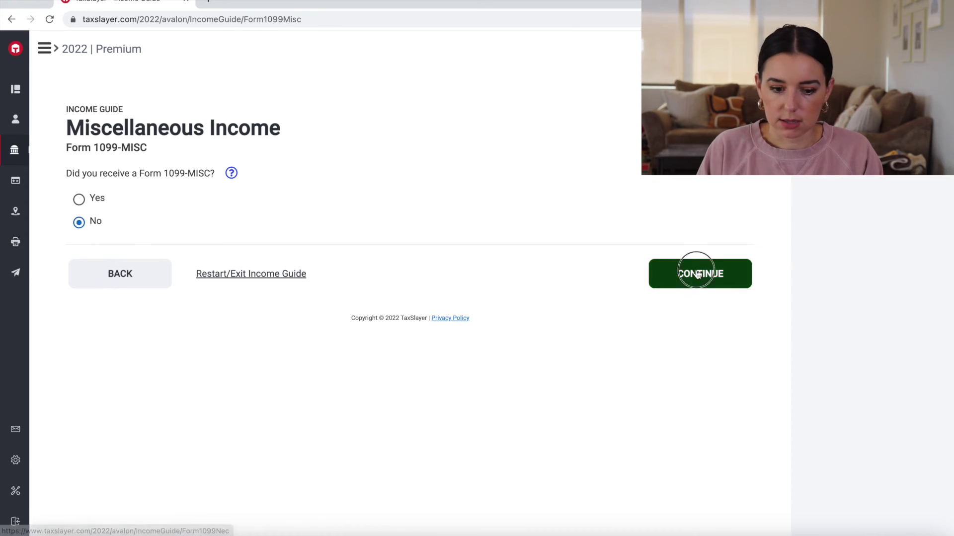
pyautogui.click(80, 223)
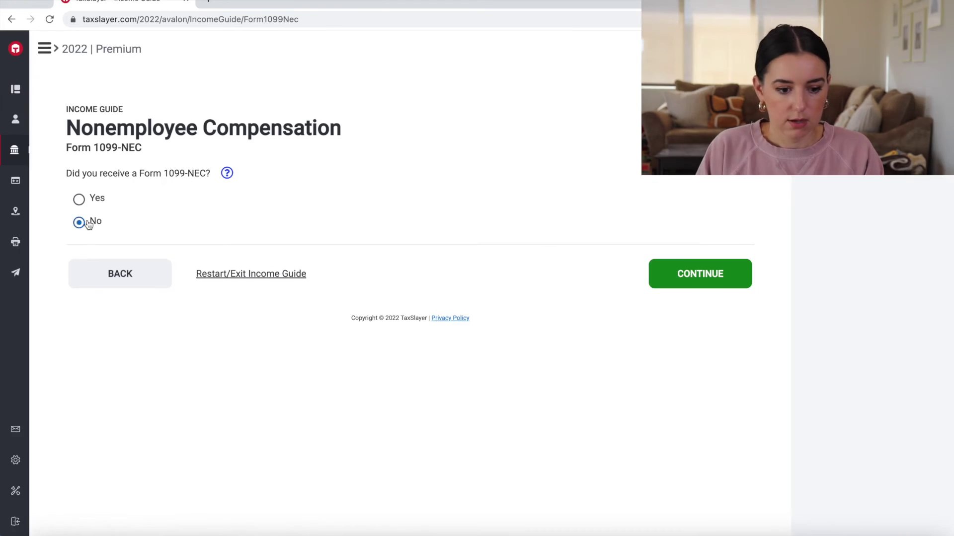
pyautogui.click(733, 280)
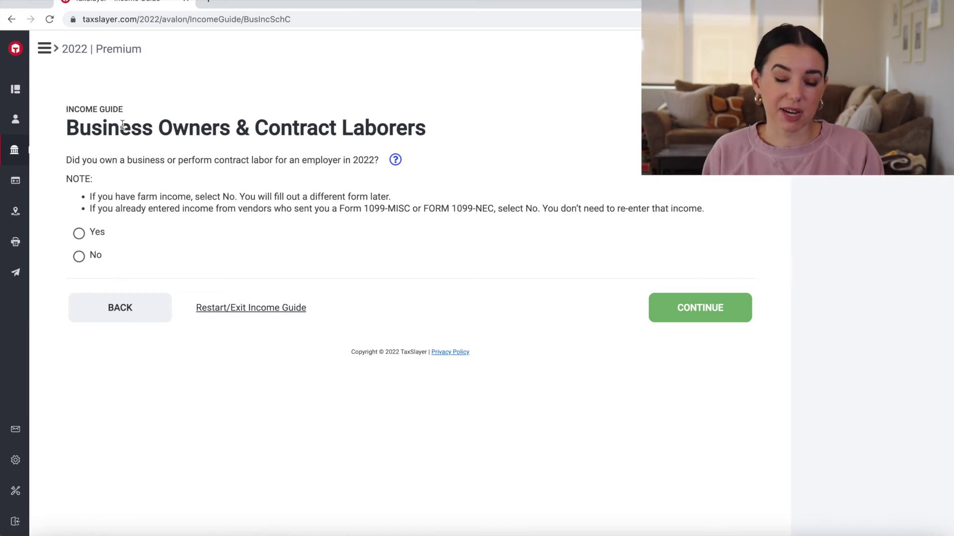
pyautogui.click(79, 257)
pyautogui.click(711, 319)
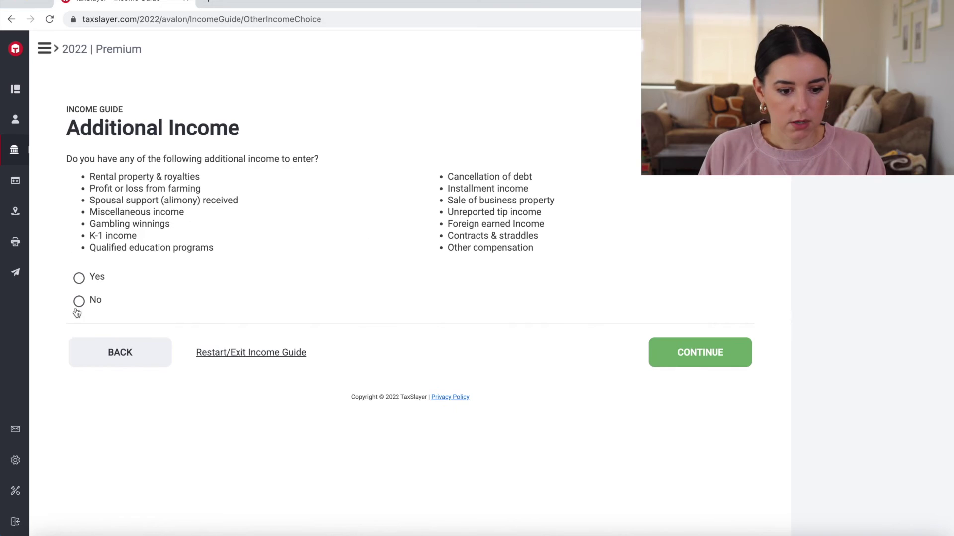
# Step: Answer No on the Additional Income page and continue into Deductions
pyautogui.click(79, 301)
pyautogui.click(739, 355)
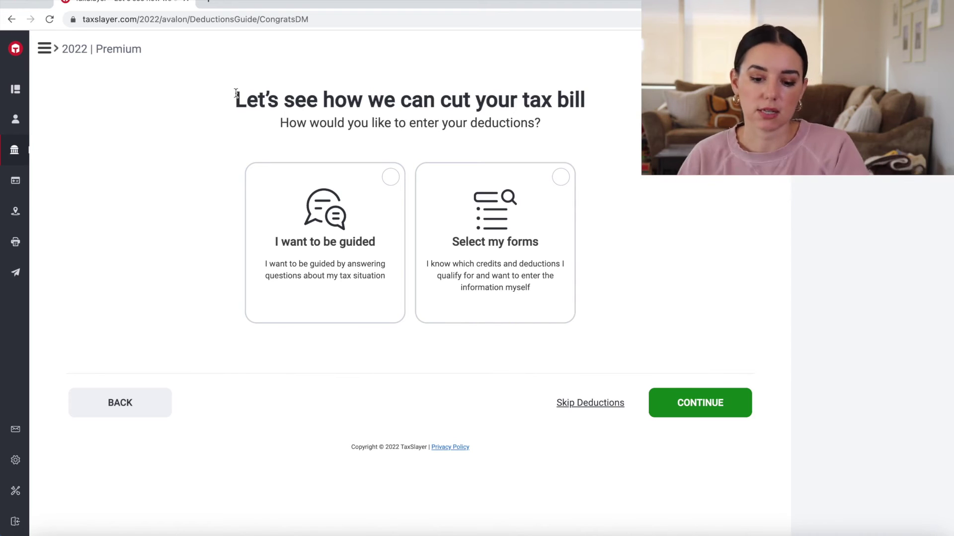
# Step: Choose to select deduction forms yourself, then open Adjustments to Income from the Deductions menu
pyautogui.click(720, 400)
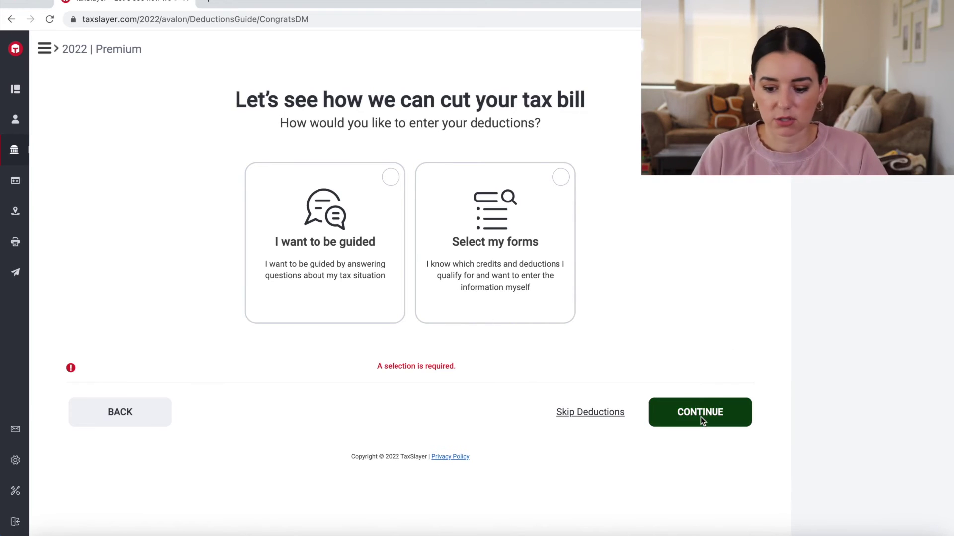
pyautogui.click(701, 406)
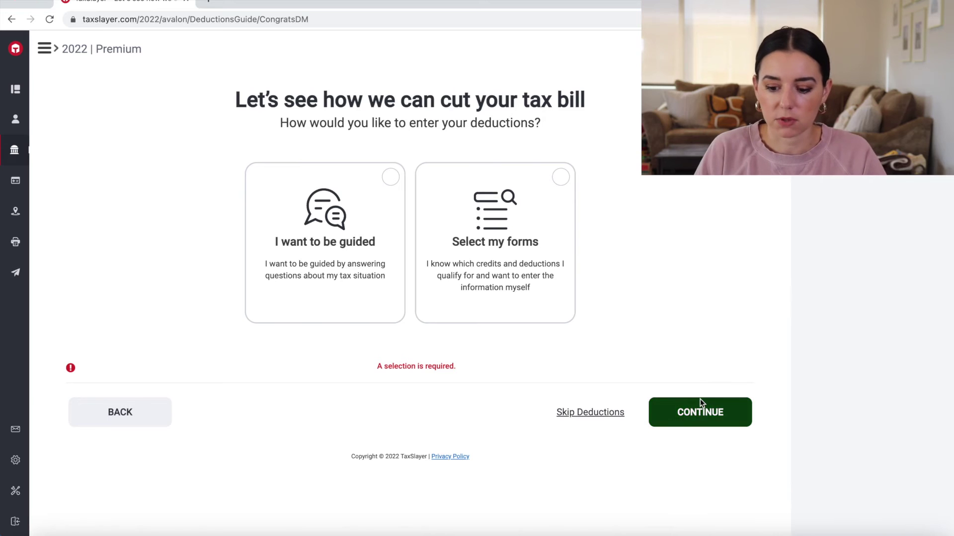
pyautogui.click(696, 407)
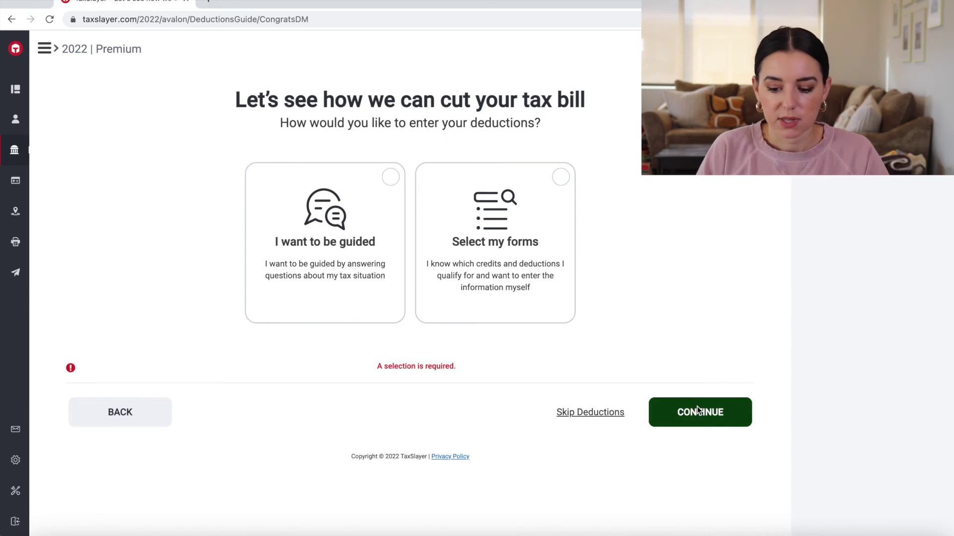
pyautogui.click(373, 191)
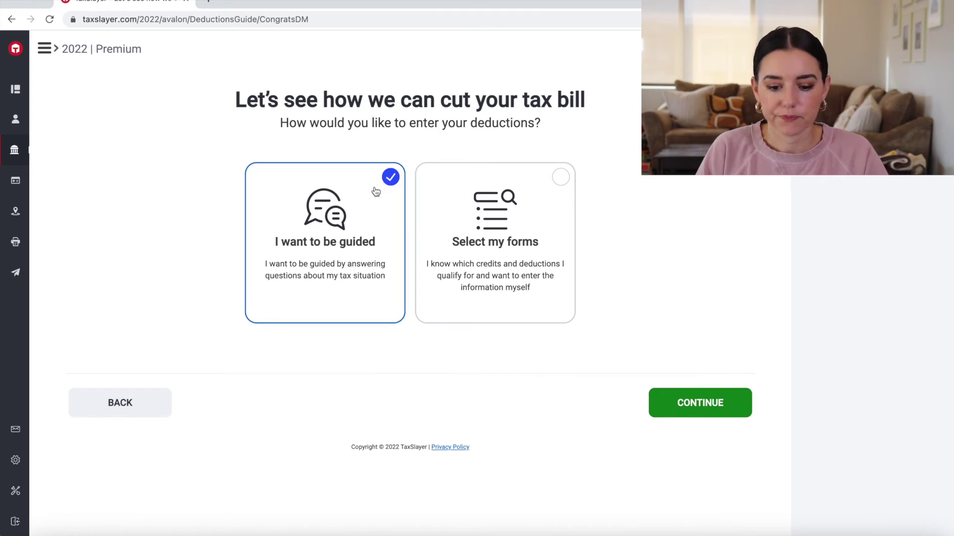
pyautogui.click(559, 187)
pyautogui.click(712, 407)
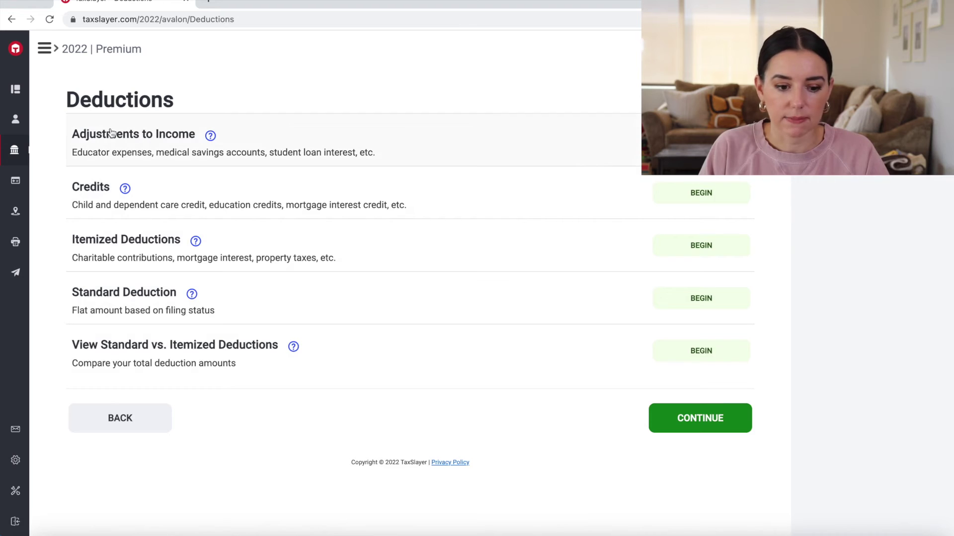
pyautogui.click(511, 143)
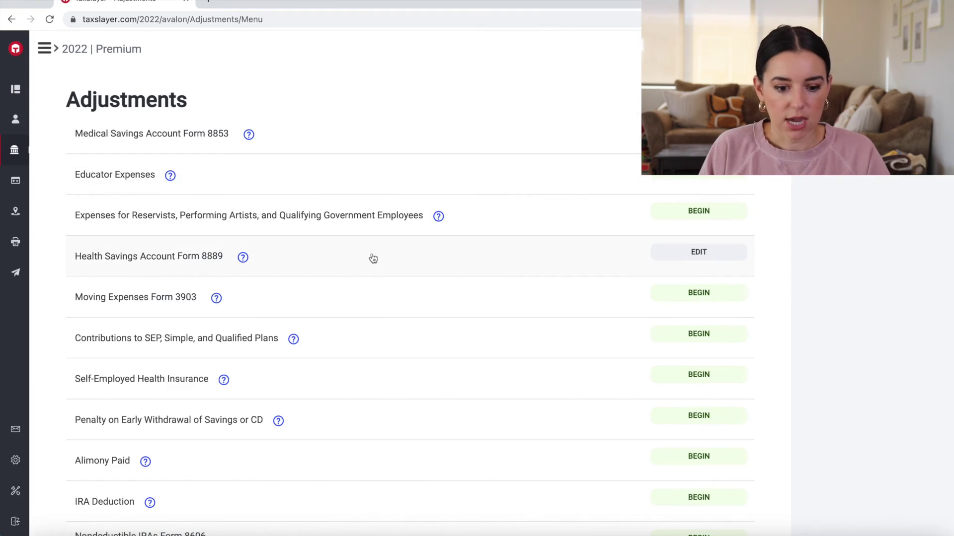
pyautogui.click(712, 258)
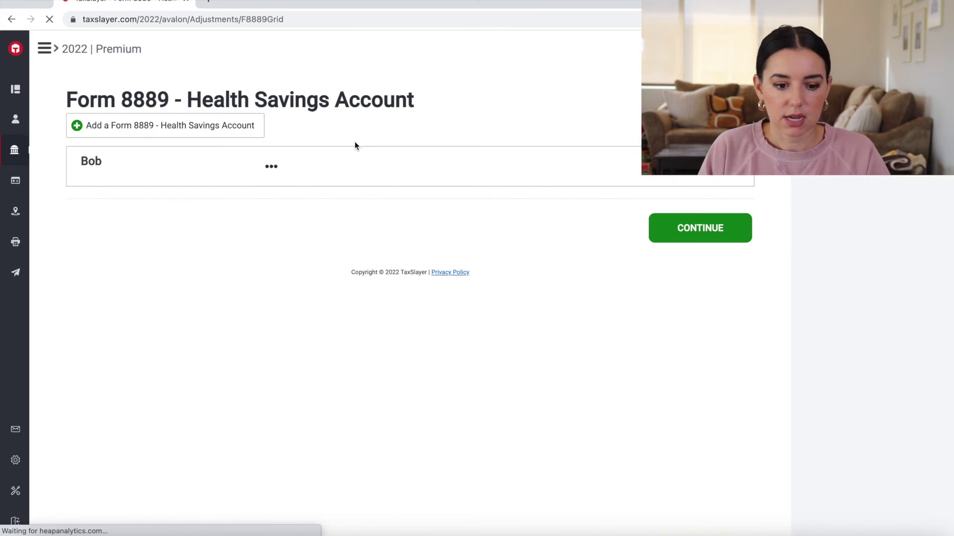
pyautogui.click(271, 166)
pyautogui.click(261, 195)
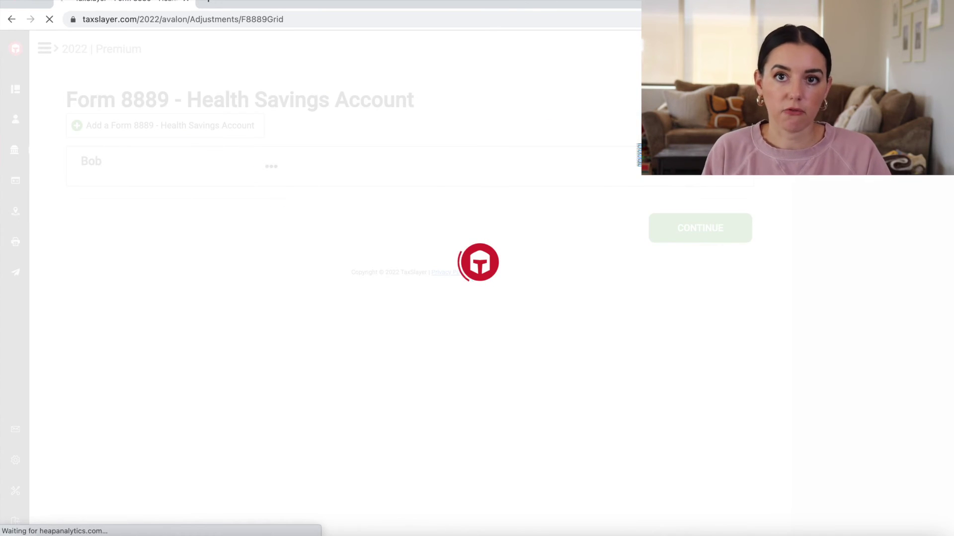
pyautogui.scroll(-1, 296, 212)
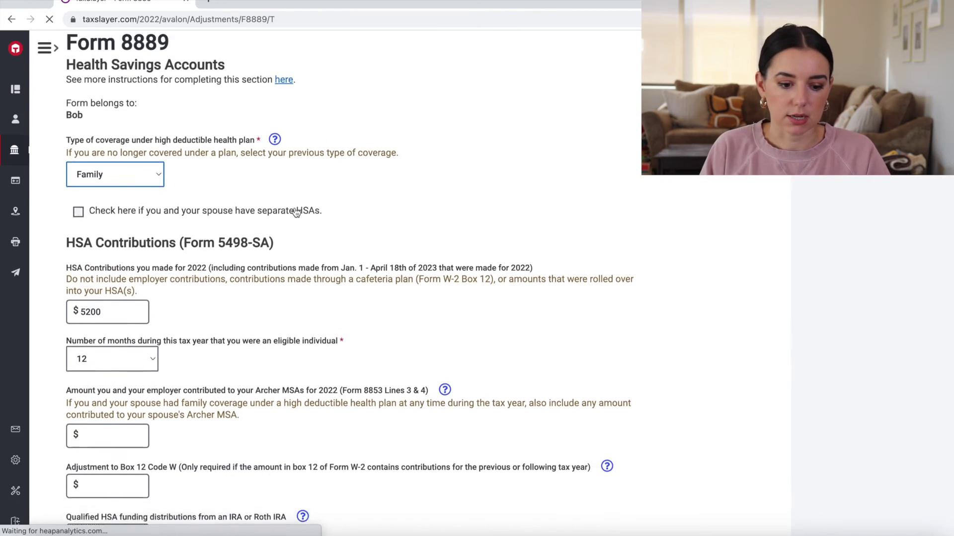
pyautogui.scroll(-4, 296, 213)
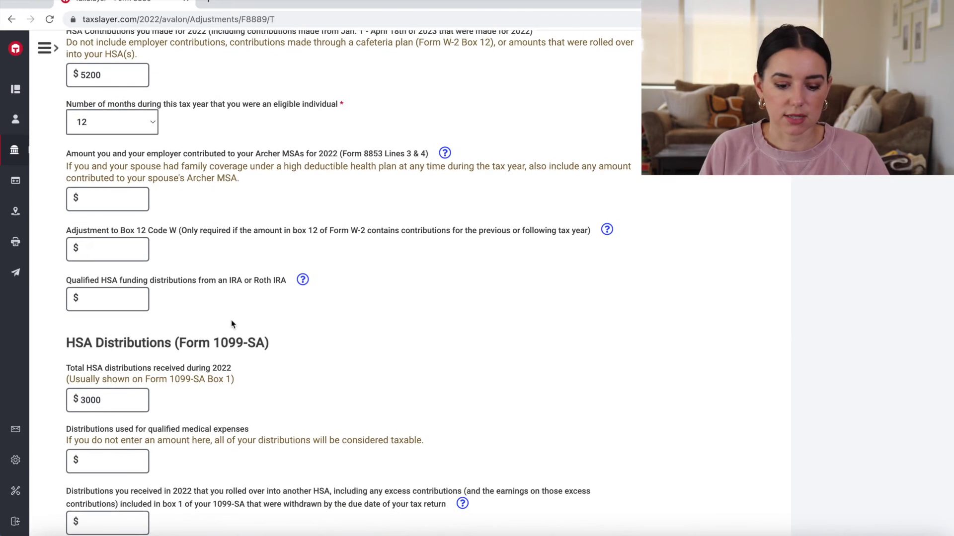
pyautogui.scroll(-1, 342, 355)
pyautogui.scroll(-6, 109, 367)
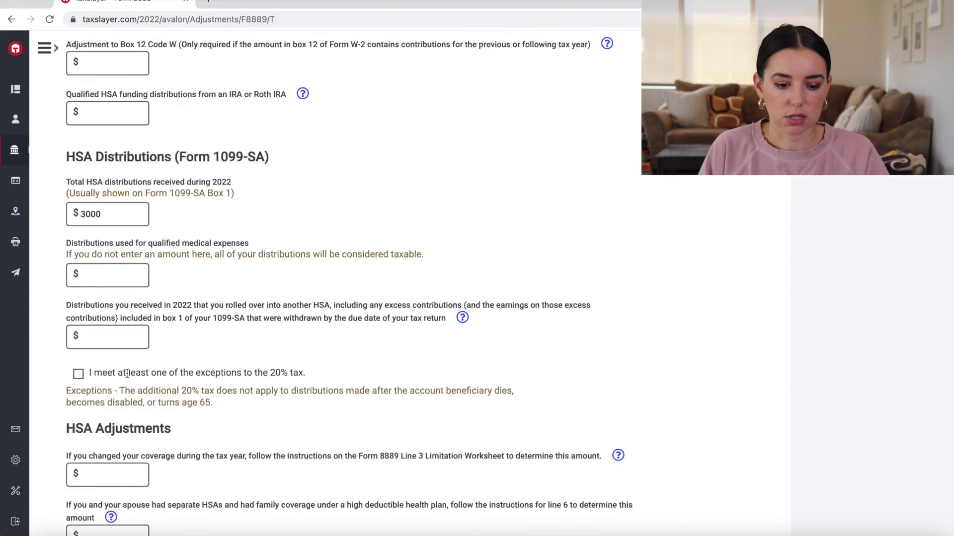
pyautogui.click(709, 469)
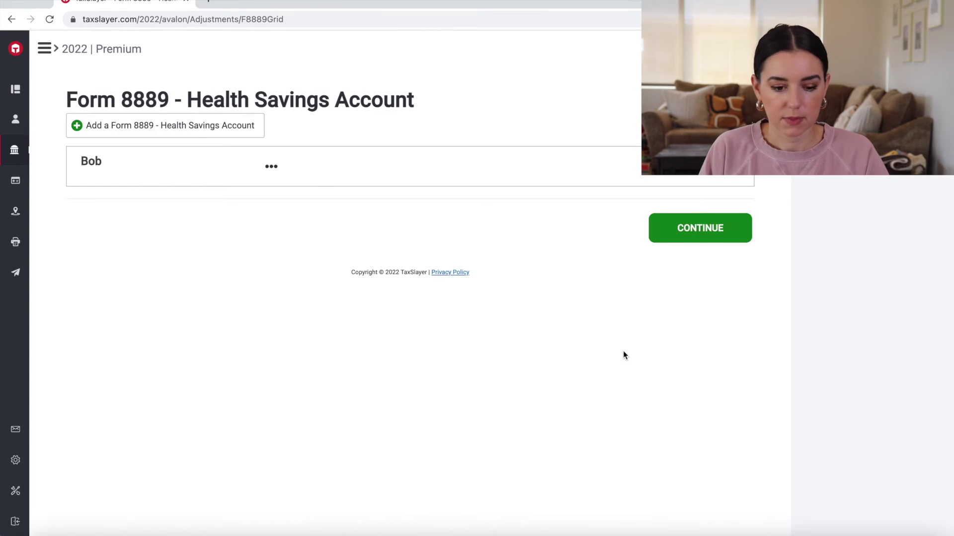
pyautogui.click(703, 229)
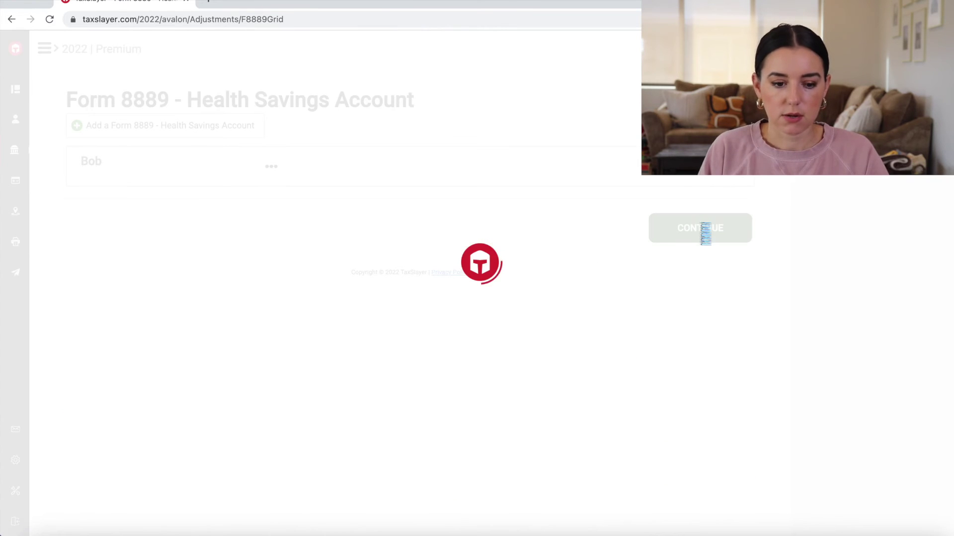
pyautogui.scroll(-5, 705, 233)
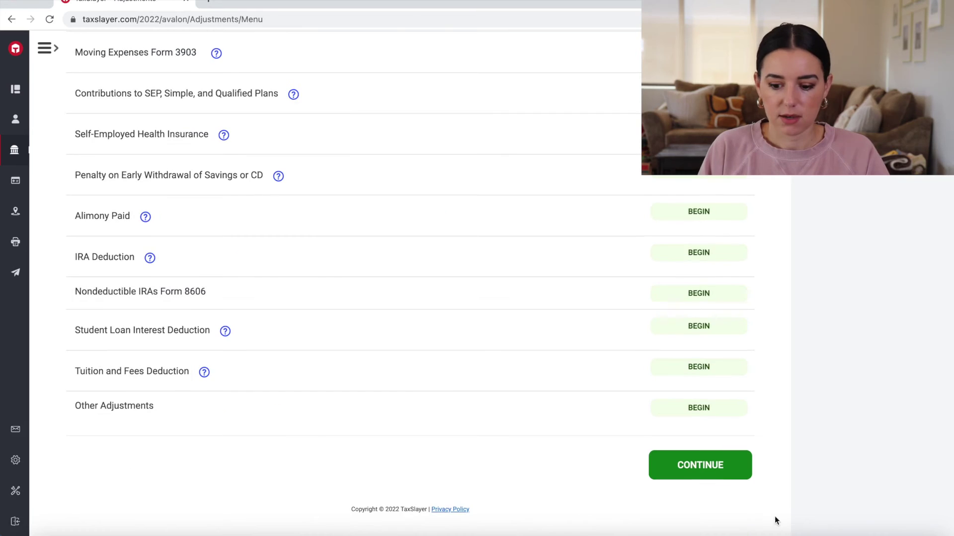
pyautogui.click(722, 472)
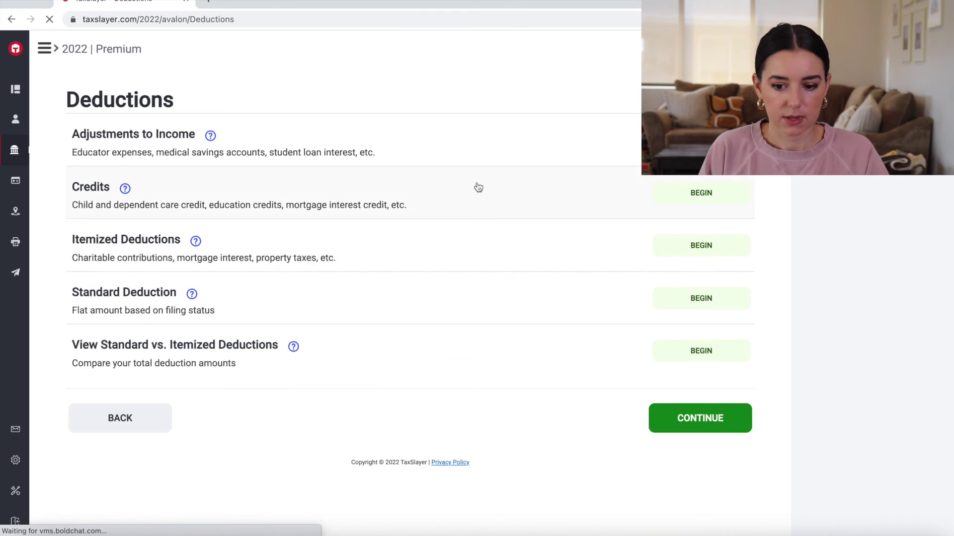
# Step: Leave Deductions and Other Taxes empty and advance to Payments and Estimates
pyautogui.click(716, 426)
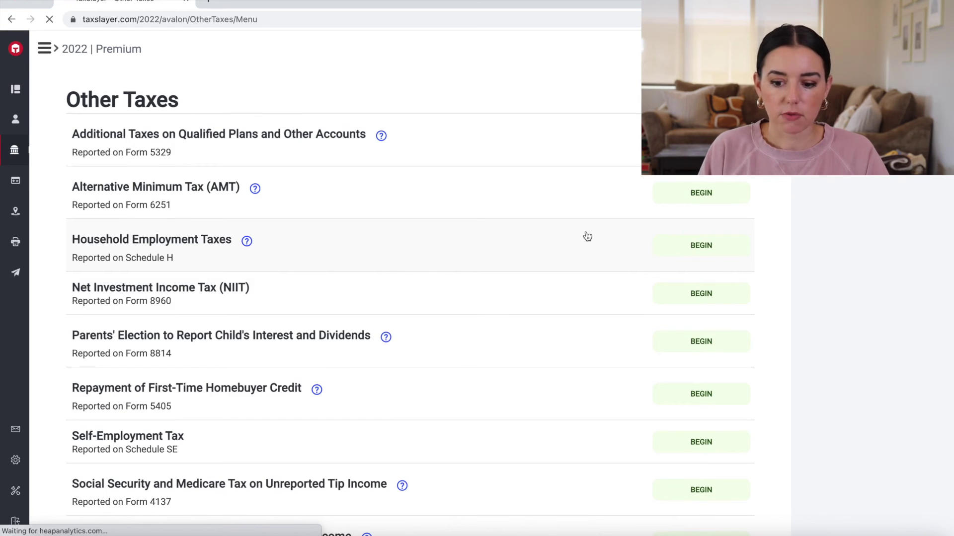
pyautogui.scroll(-2, 587, 236)
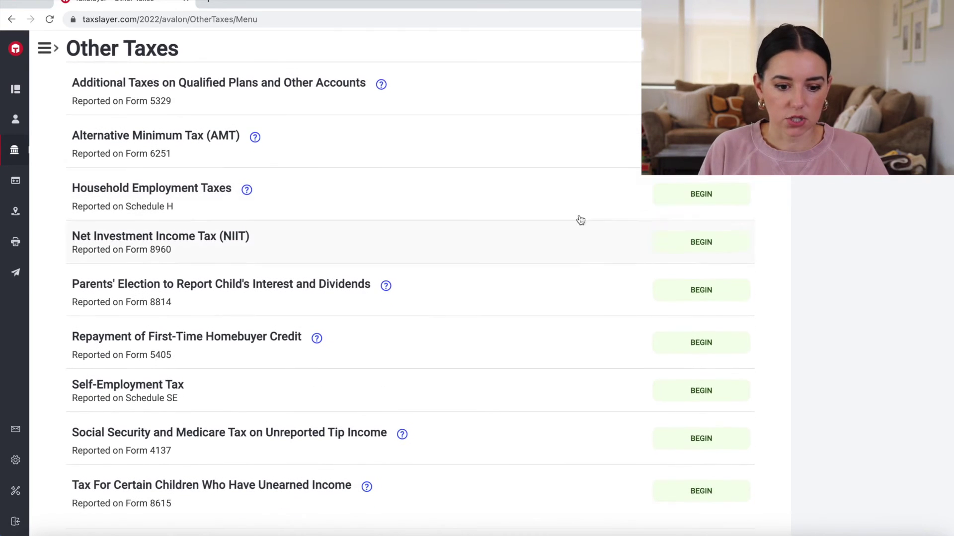
pyautogui.scroll(-2, 392, 320)
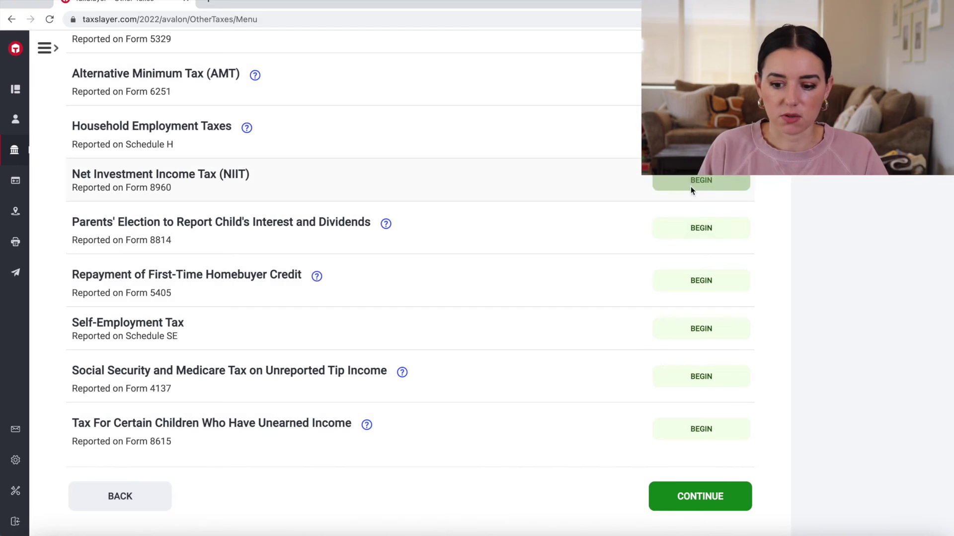
pyautogui.click(717, 496)
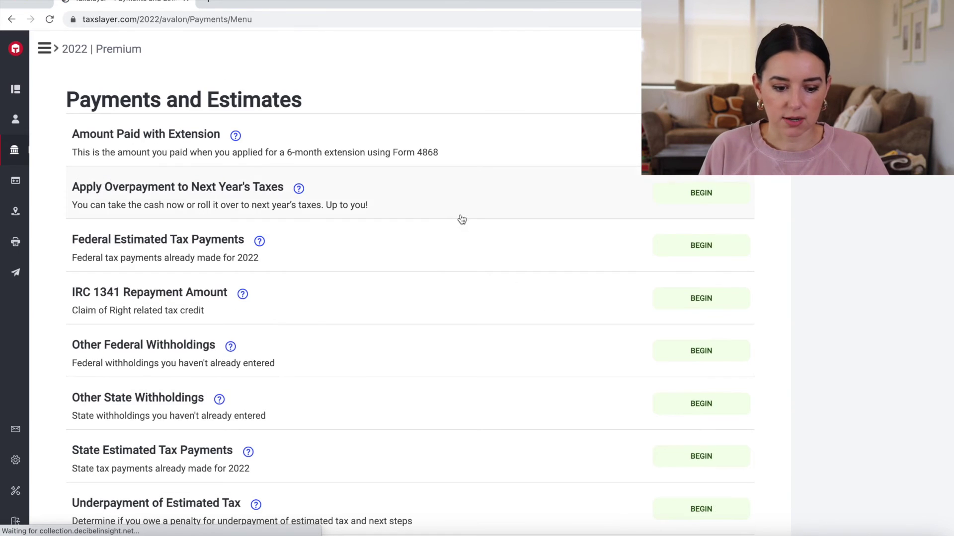
# Step: Read the State Estimated Tax Payments help, then leave Payments and Estimates empty
pyautogui.scroll(-3, 476, 318)
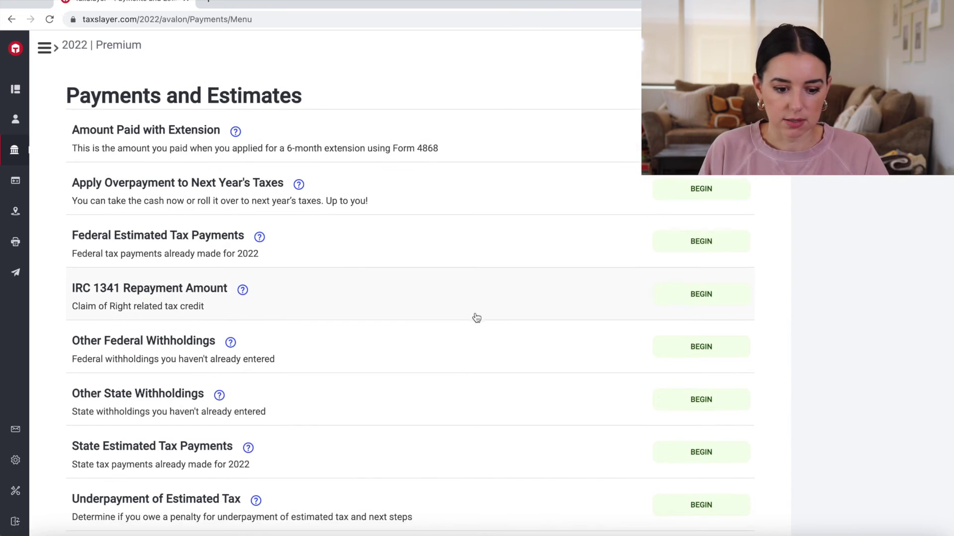
pyautogui.scroll(-2, 477, 318)
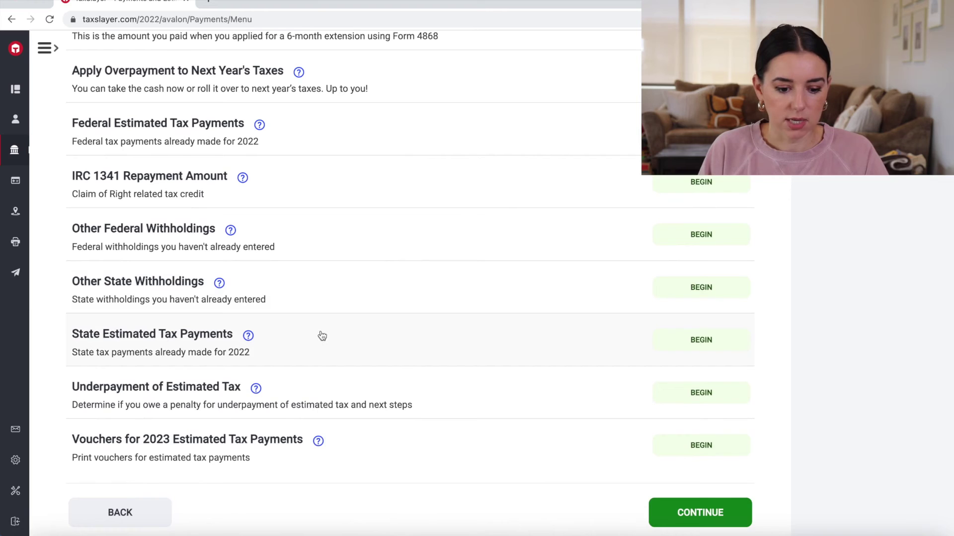
pyautogui.scroll(-1, 400, 364)
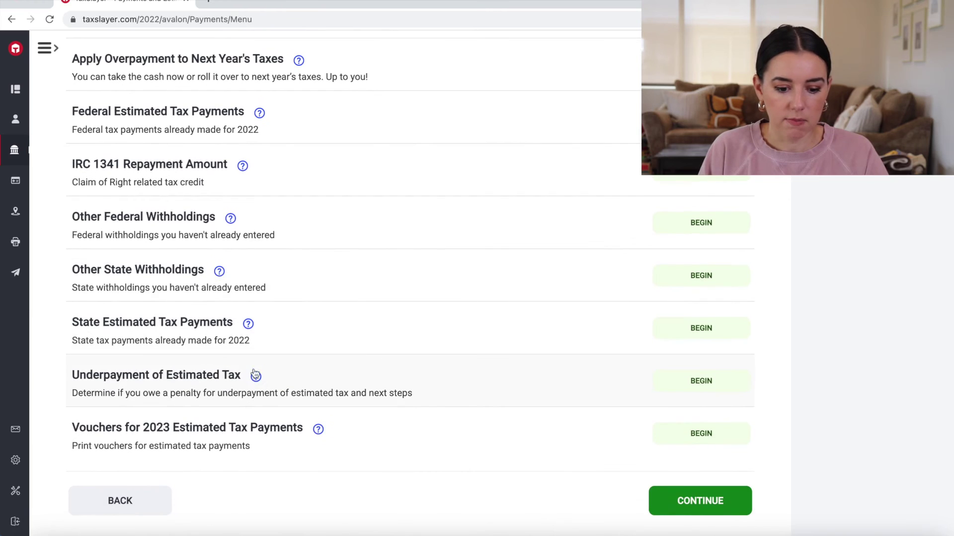
pyautogui.click(247, 325)
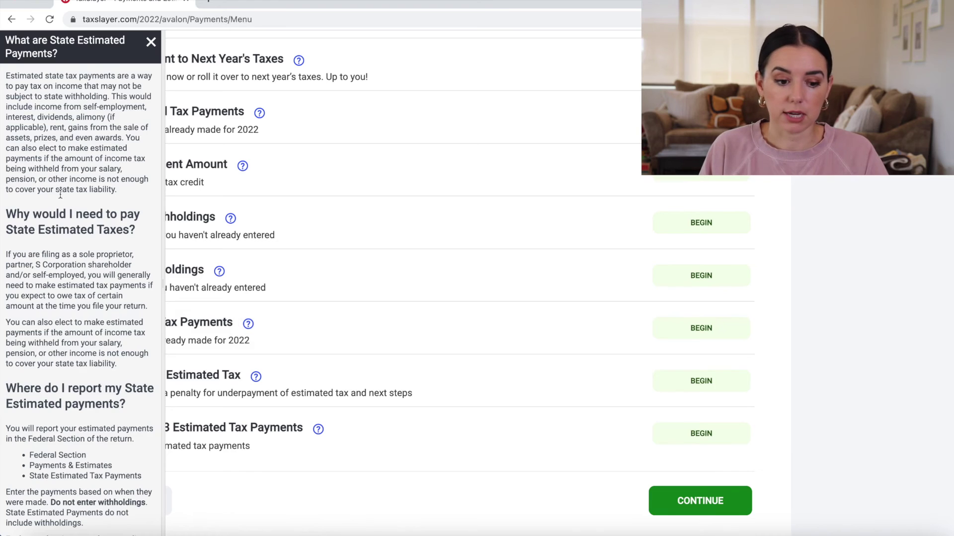
pyautogui.click(149, 44)
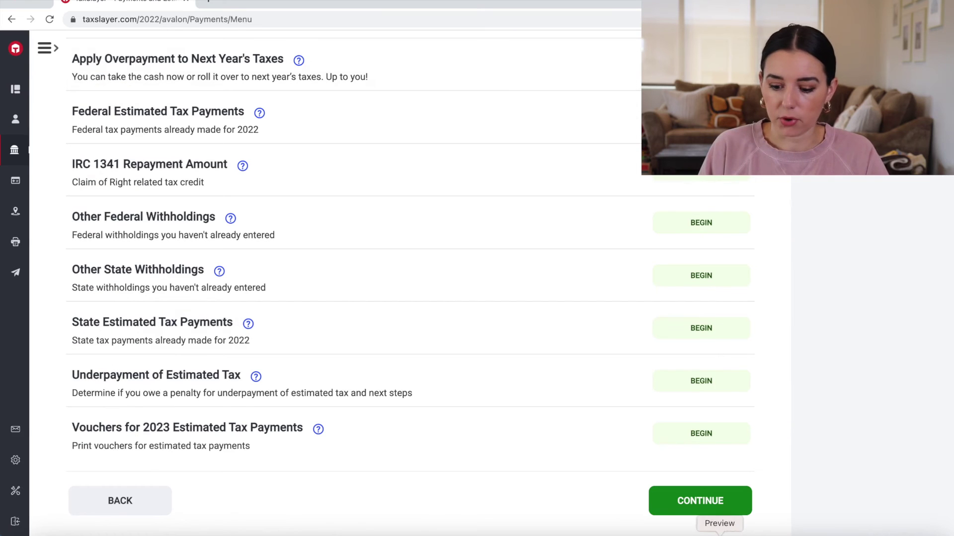
pyautogui.click(701, 501)
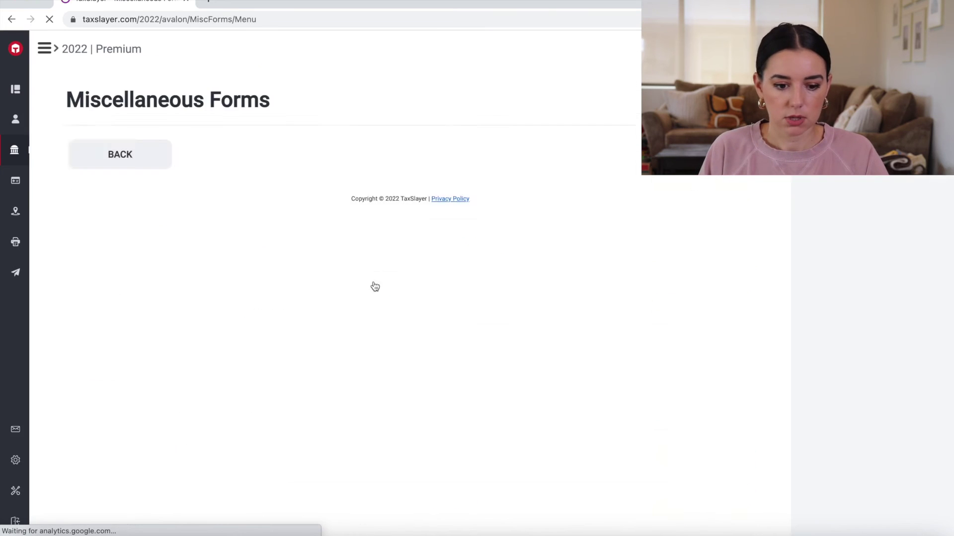
# Step: Skip Miscellaneous Forms and COVID-19 Relief, reaching the Affordable Care Act coverage question
pyautogui.scroll(-2, 375, 287)
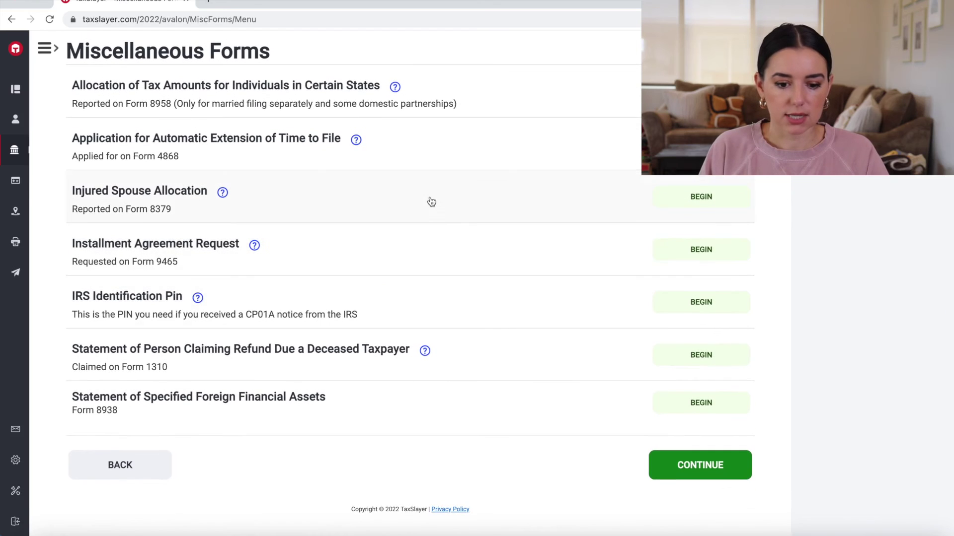
pyautogui.click(694, 466)
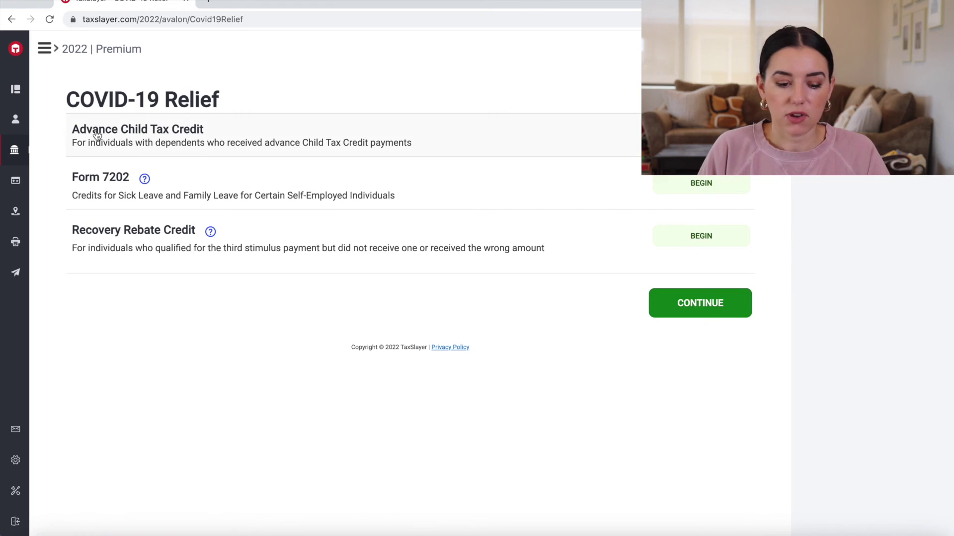
pyautogui.click(726, 305)
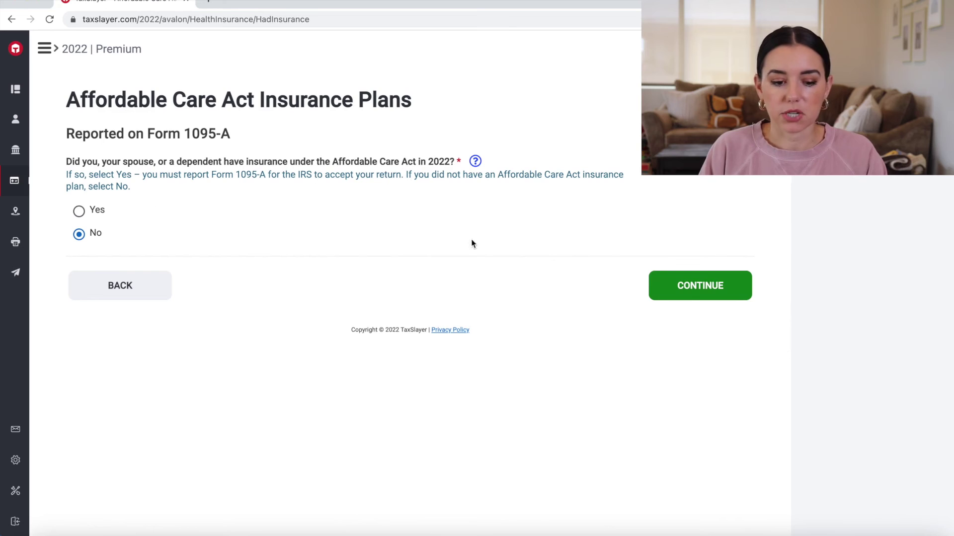
# Step: Answer No to Affordable Care Act coverage and pass the unavailable state return
pyautogui.click(742, 290)
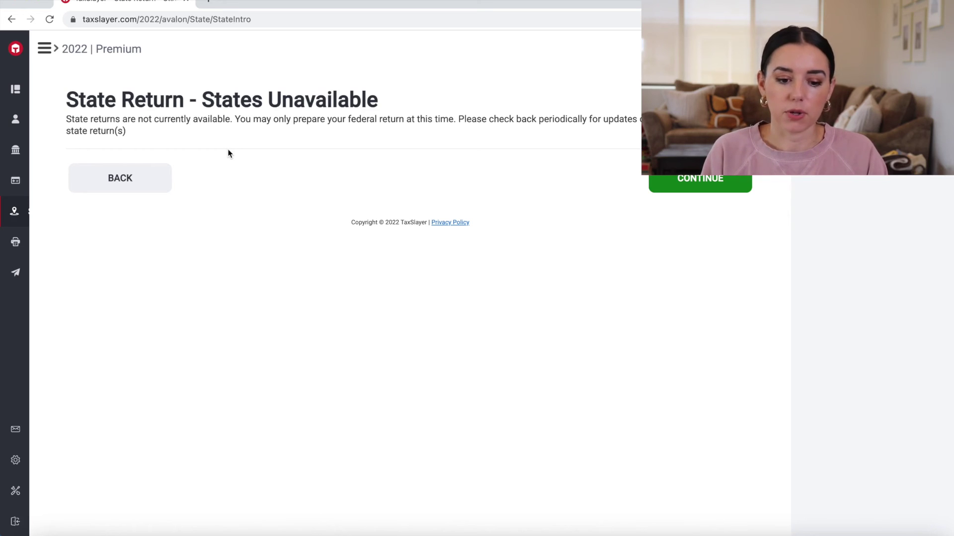
pyautogui.click(688, 187)
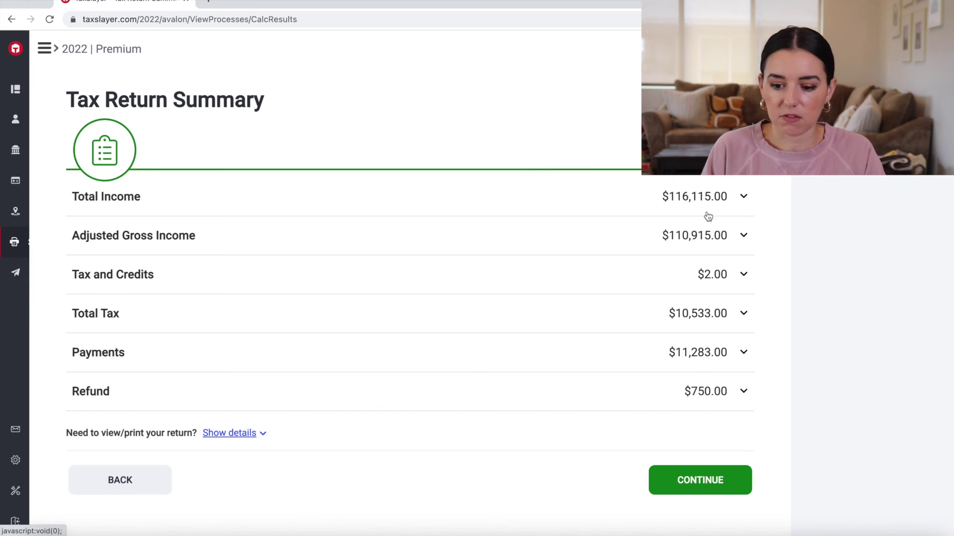
# Step: Expand the $116,115.00 Total Income and Tax and Credits breakdowns on the summary, then continue
pyautogui.click(744, 195)
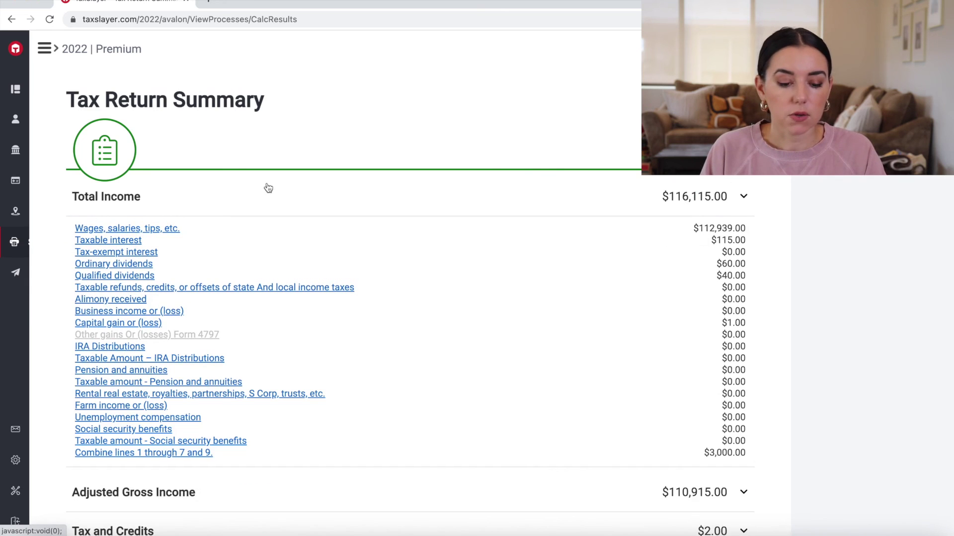
pyautogui.scroll(-1, 303, 193)
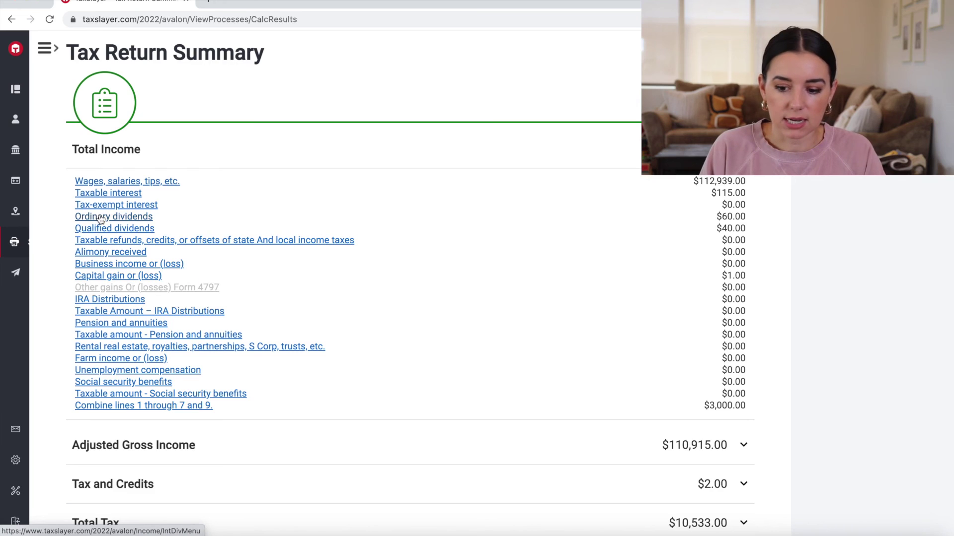
pyautogui.scroll(-4, 101, 219)
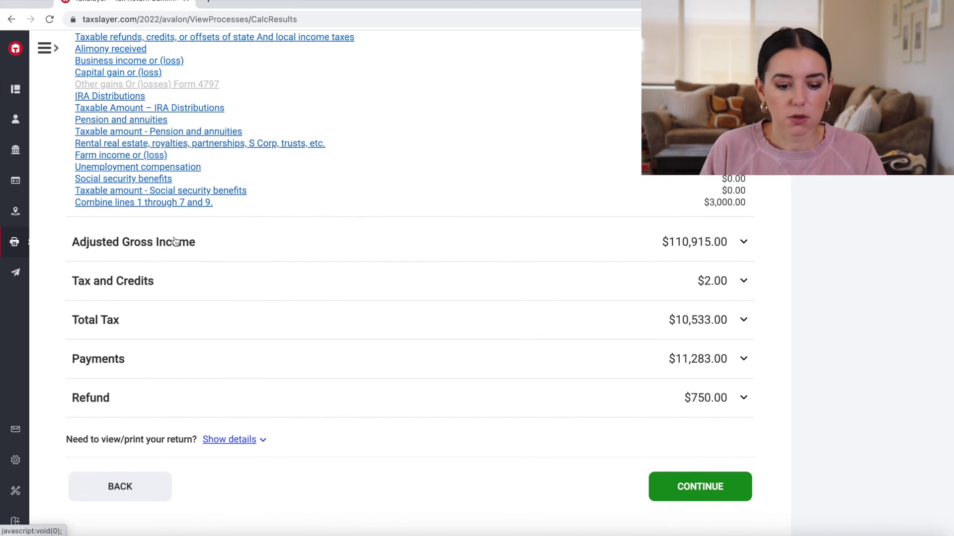
pyautogui.click(133, 286)
pyautogui.scroll(-2, 109, 263)
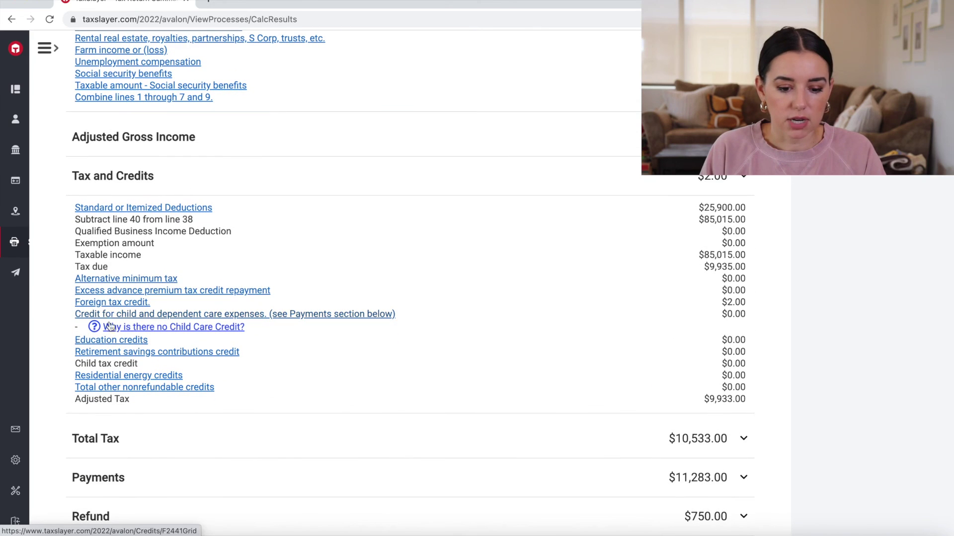
pyautogui.scroll(-4, 111, 416)
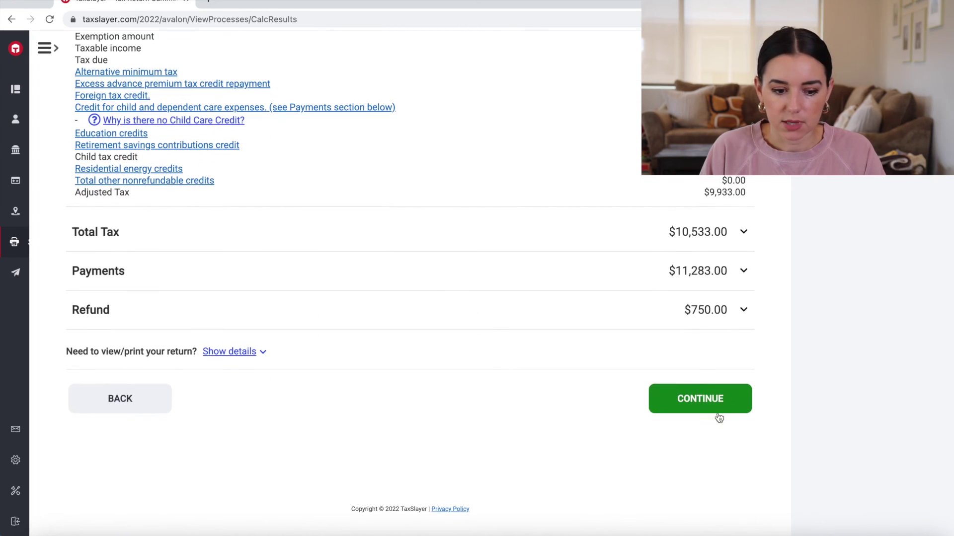
pyautogui.click(698, 406)
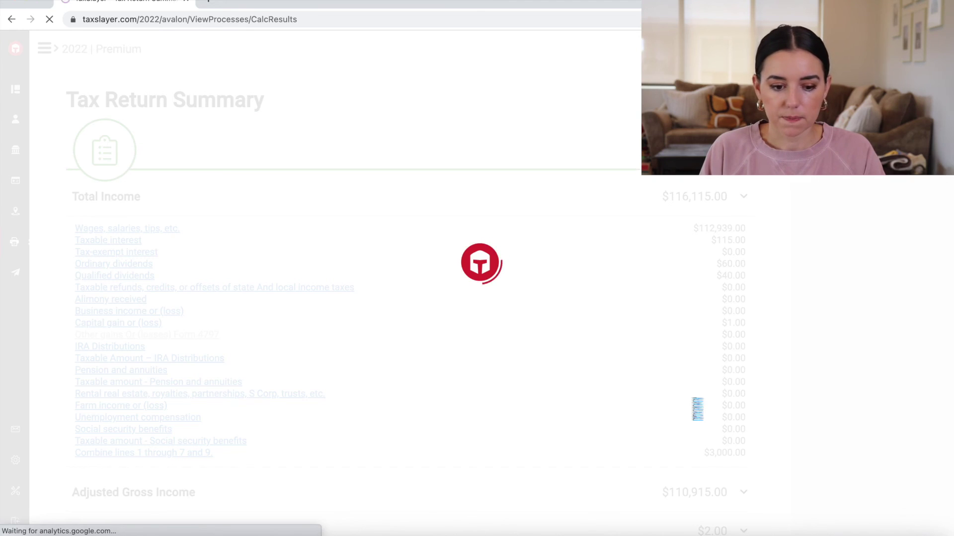